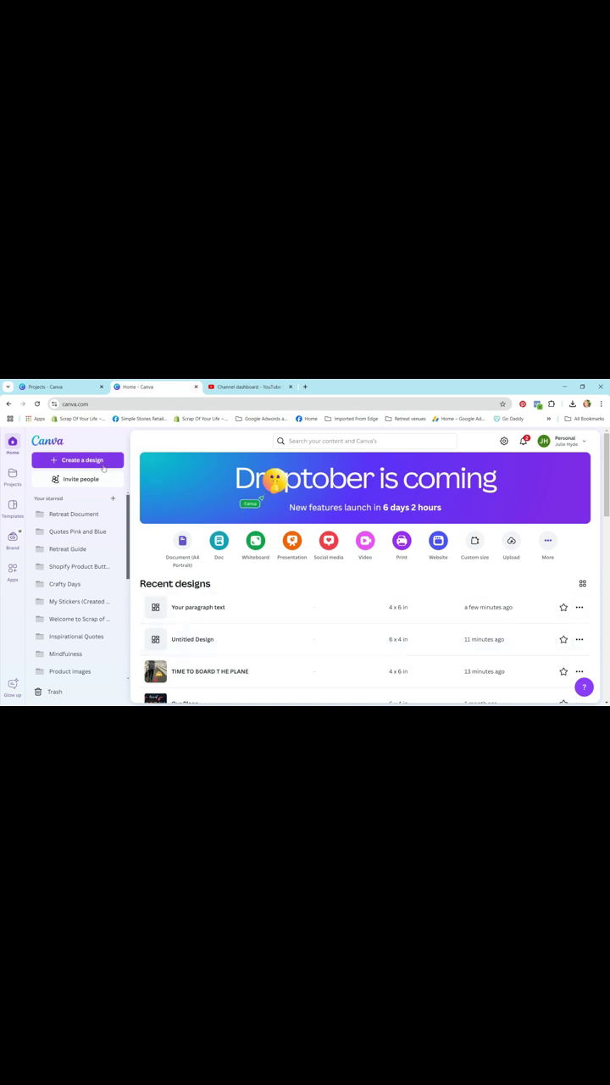
Step: Create a new blank custom-size design measuring 4 × 6 inches in portrait
click(104, 468)
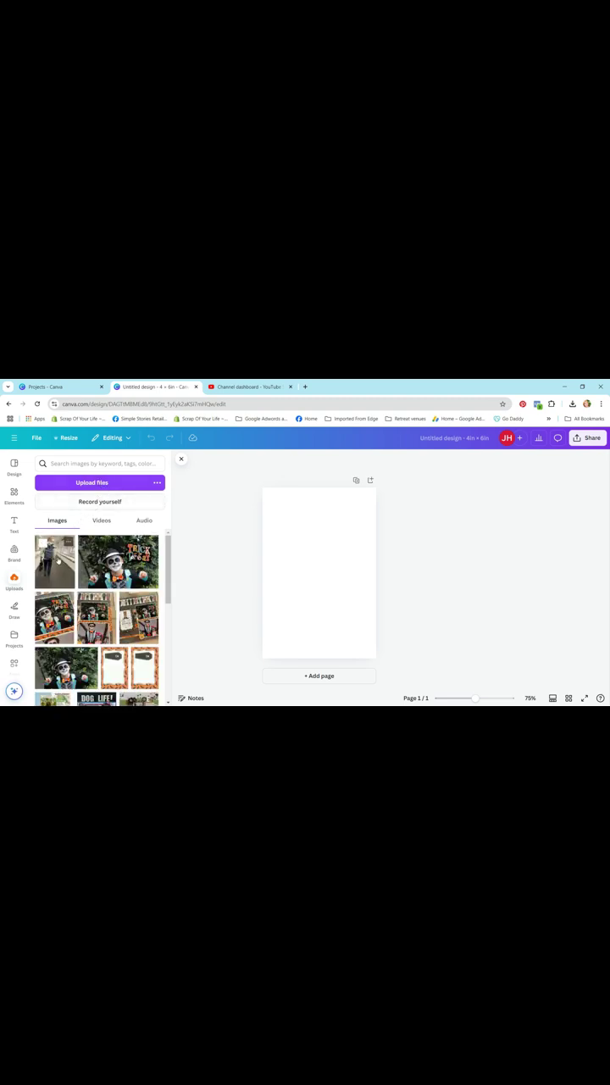
Step: Place the uploaded hallway photo, enlarging it to cover the page and trimming its right edge
click(58, 561)
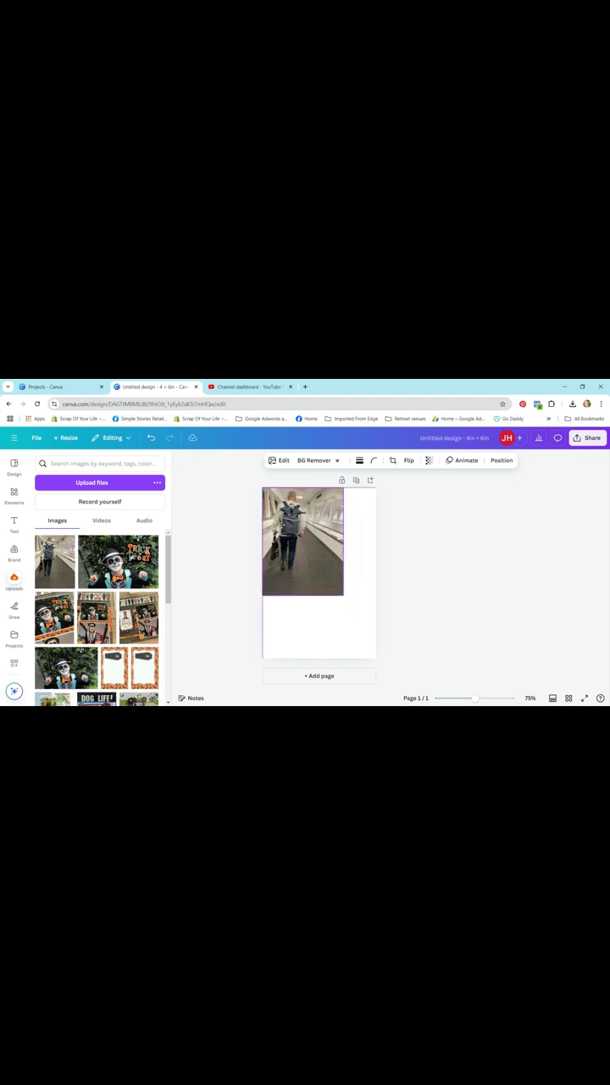
drag(344, 596, 382, 666)
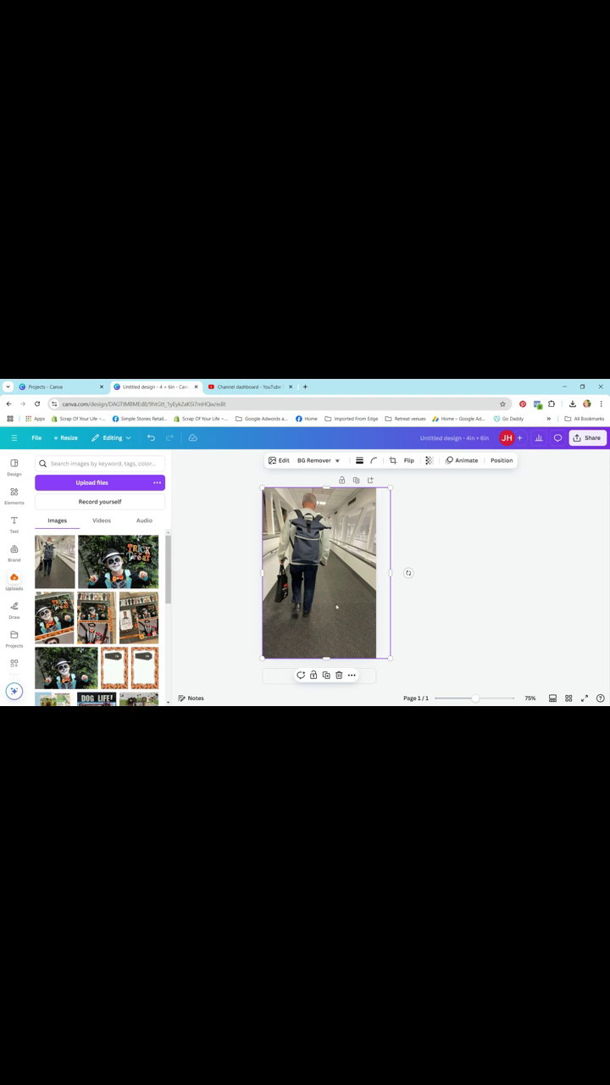
drag(391, 573, 379, 573)
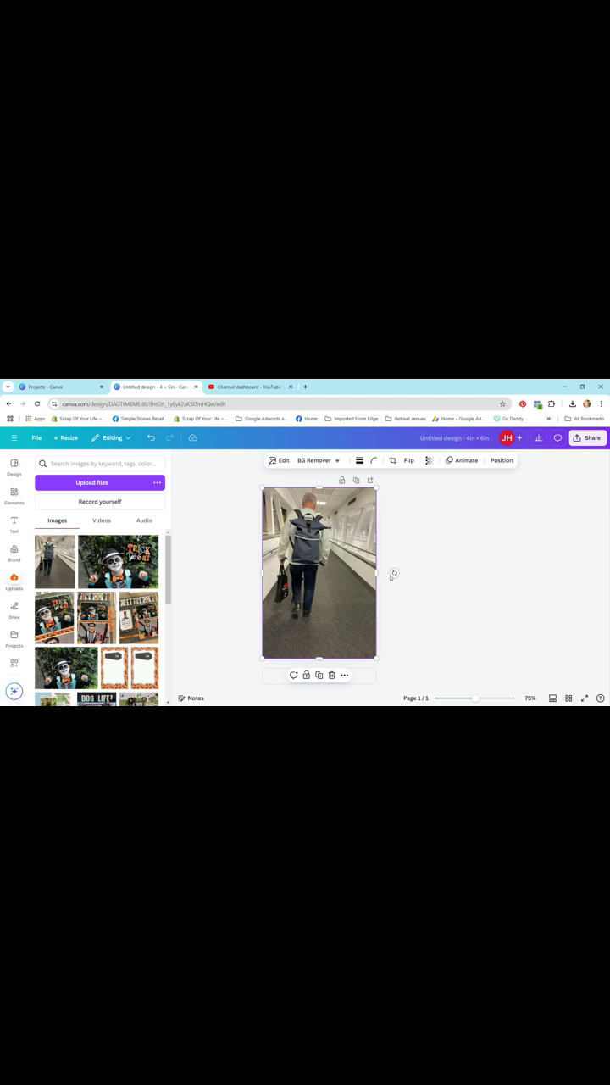
Step: Search elements for 'emoji', filter to Graphics, and place the grinning emoji at the photo's lower right
click(14, 495)
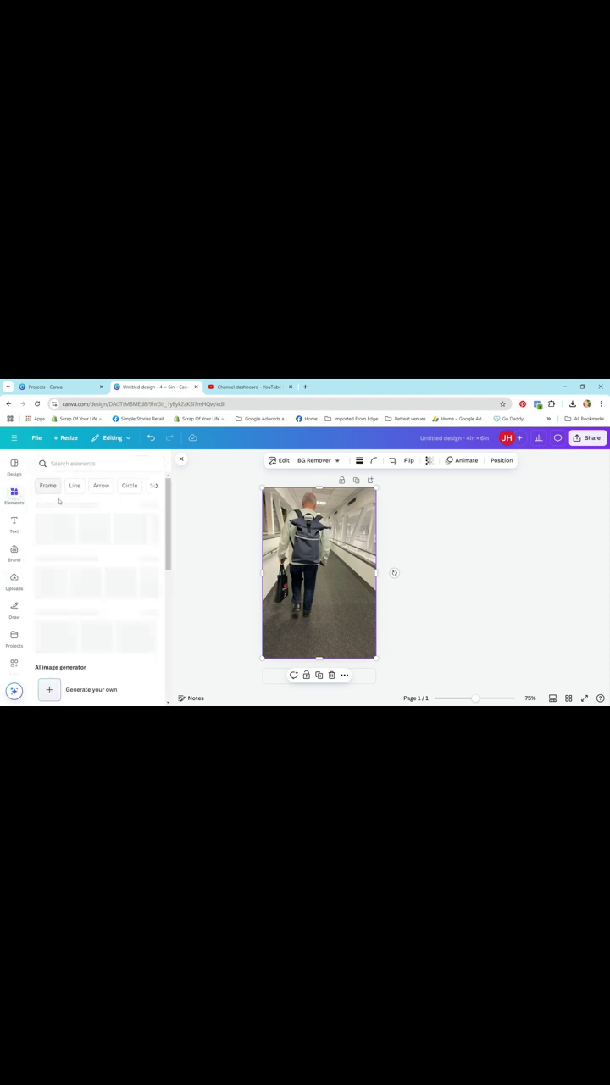
click(94, 463)
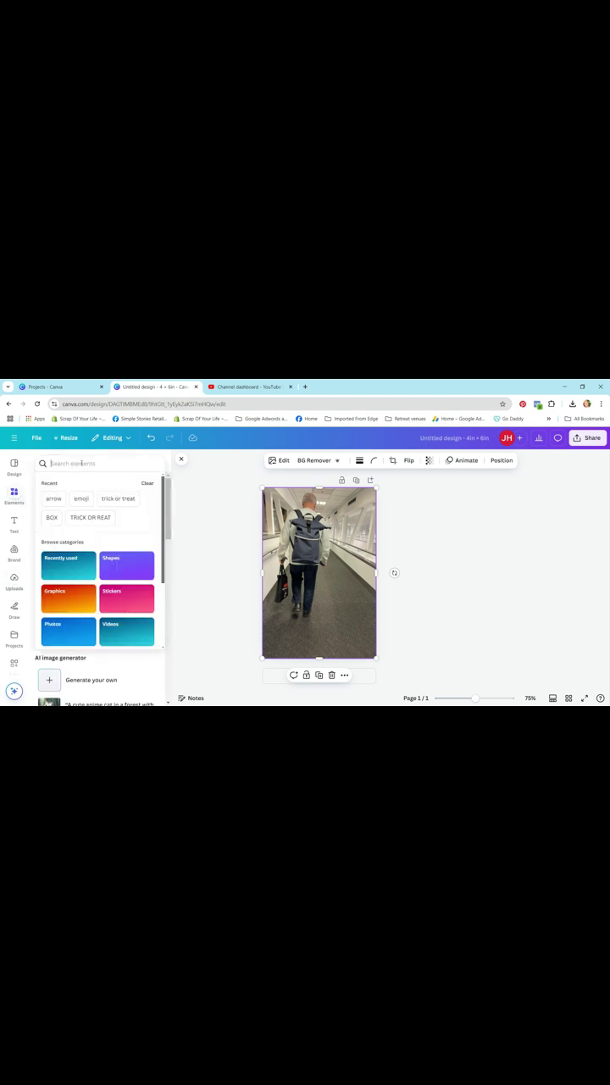
text(em)
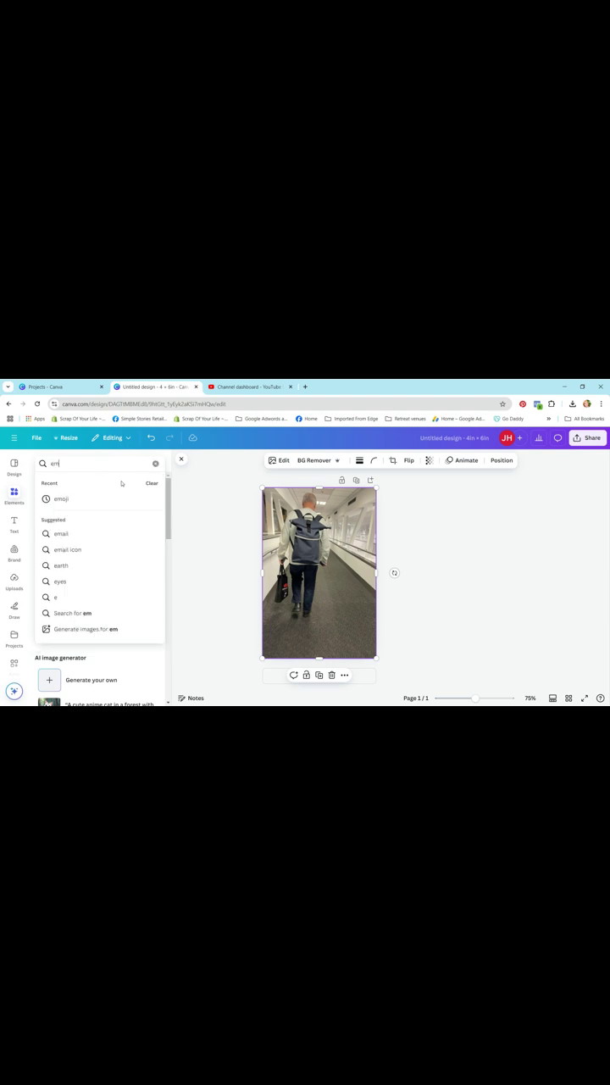
text(oji)
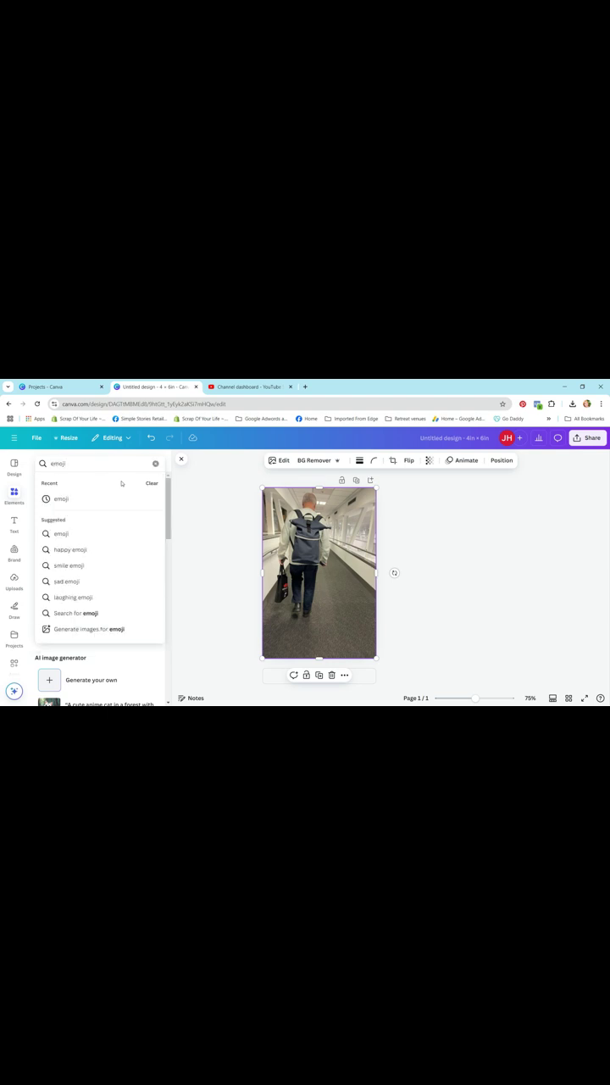
key(Return)
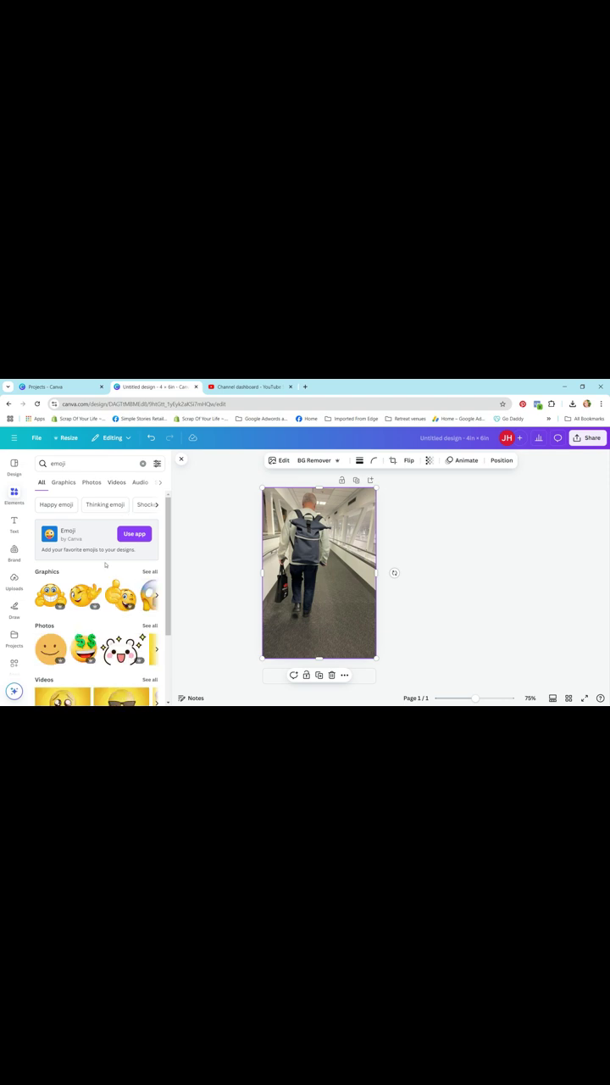
click(68, 483)
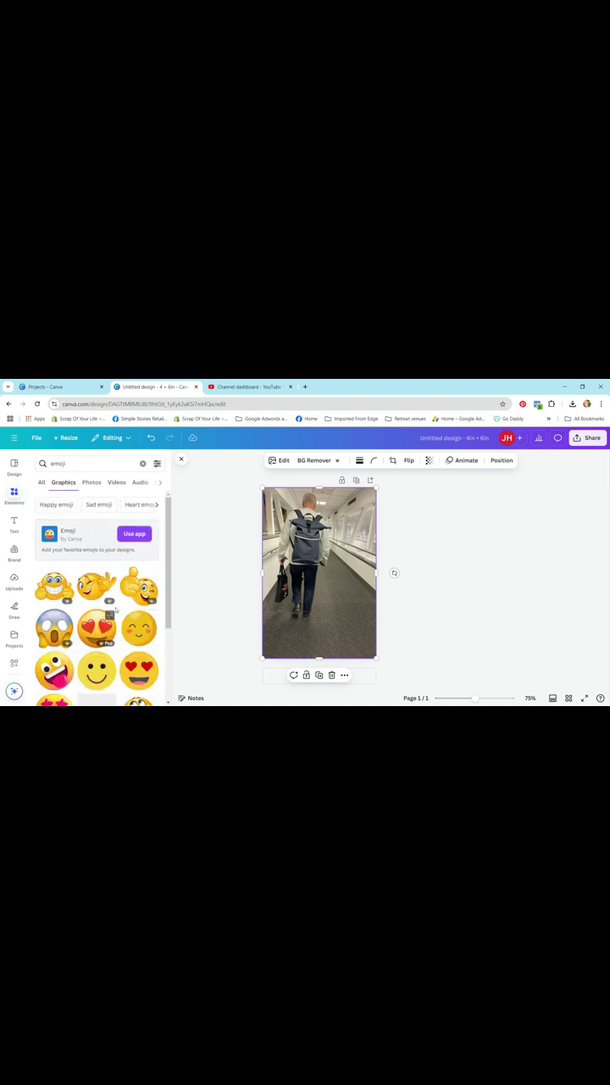
scroll(116, 610, down, 3)
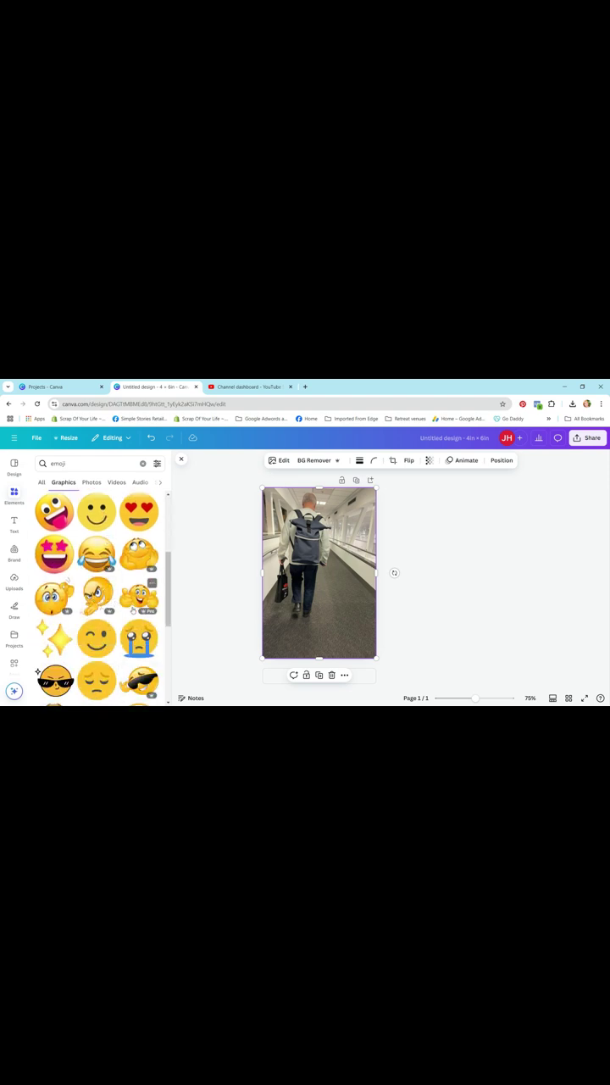
scroll(132, 609, down, 2)
scroll(130, 612, down, 2)
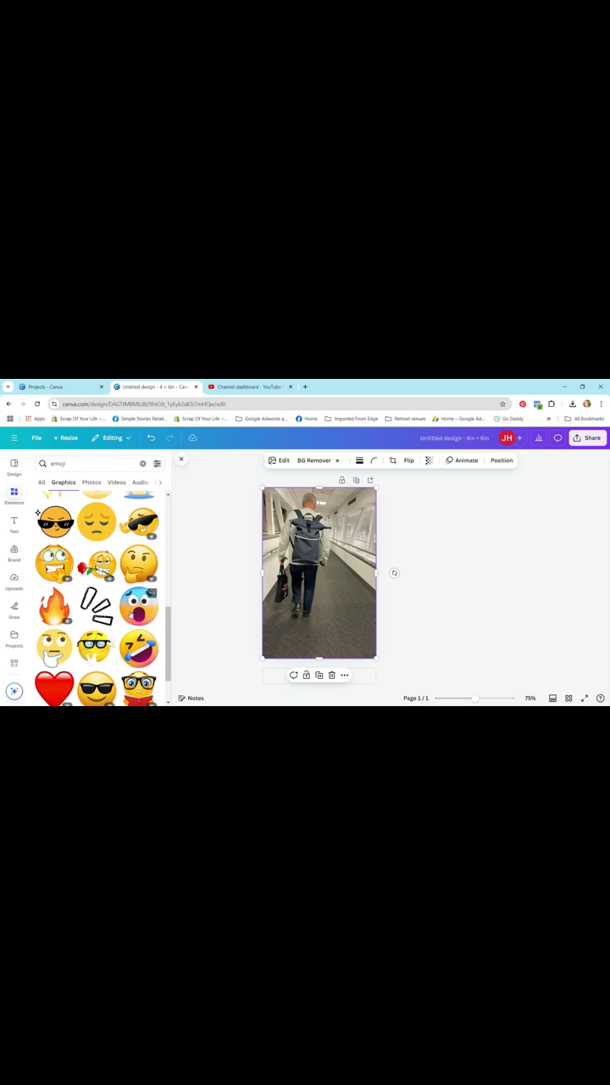
scroll(130, 612, up, 10)
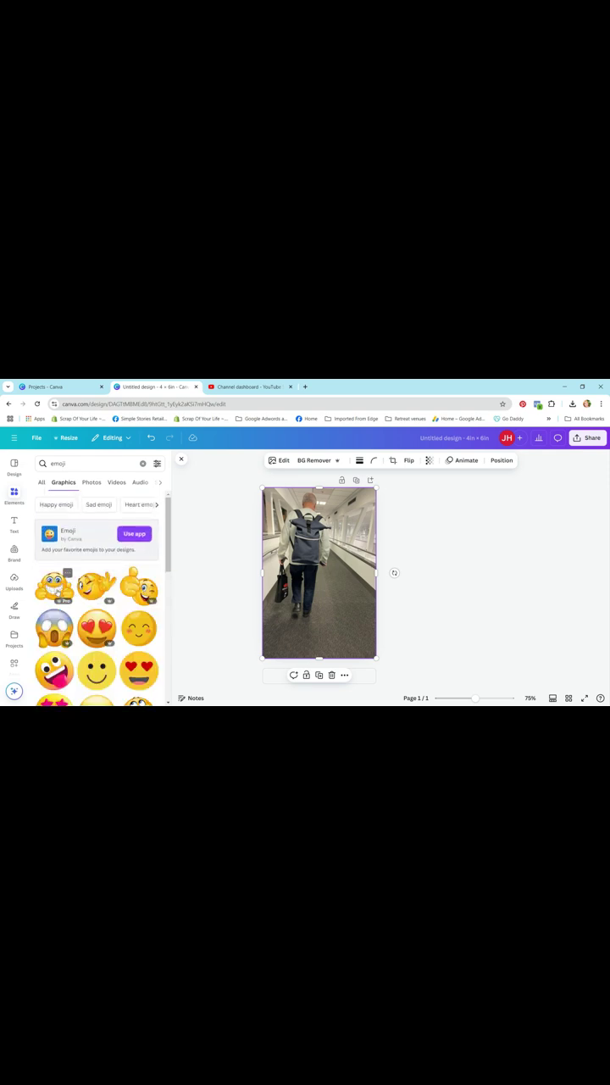
click(54, 587)
drag(319, 580, 342, 597)
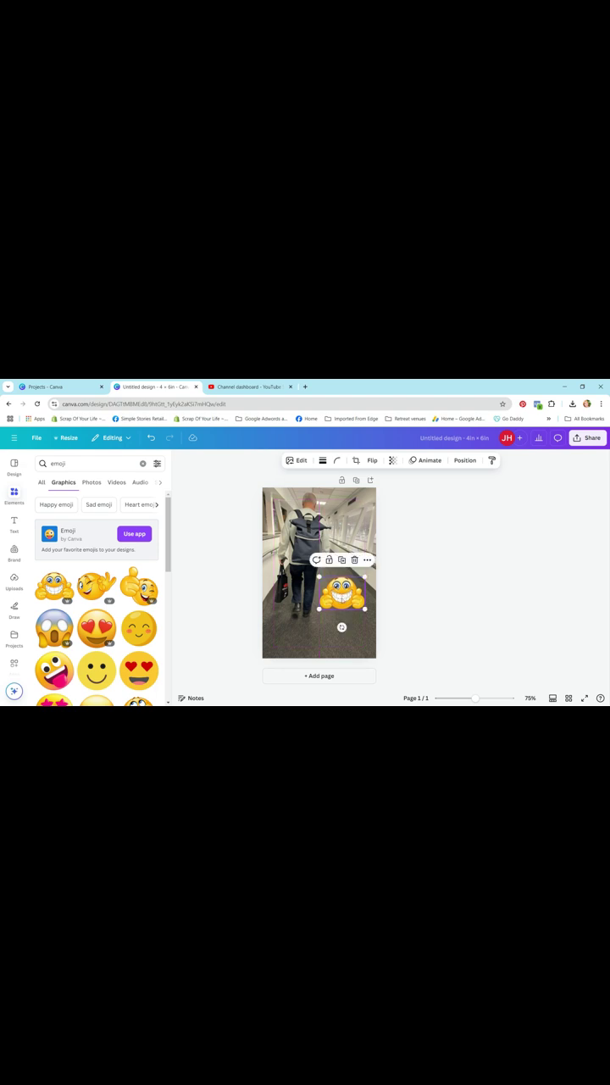
Step: Add an enlarged text box reading 'Time to Board the Plane' below the emoji, widened to one line
click(13, 523)
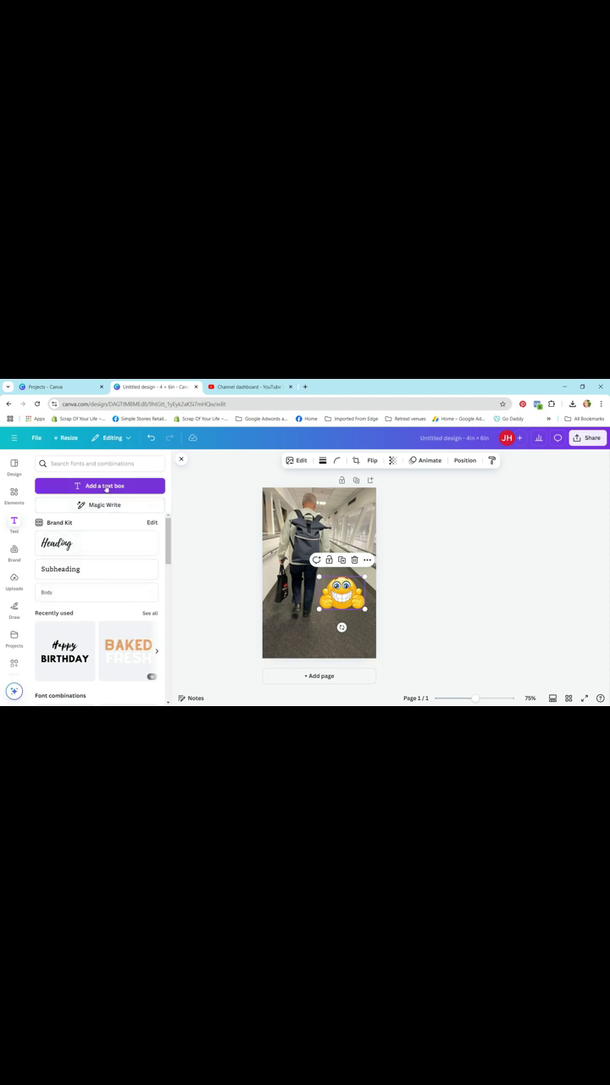
click(106, 489)
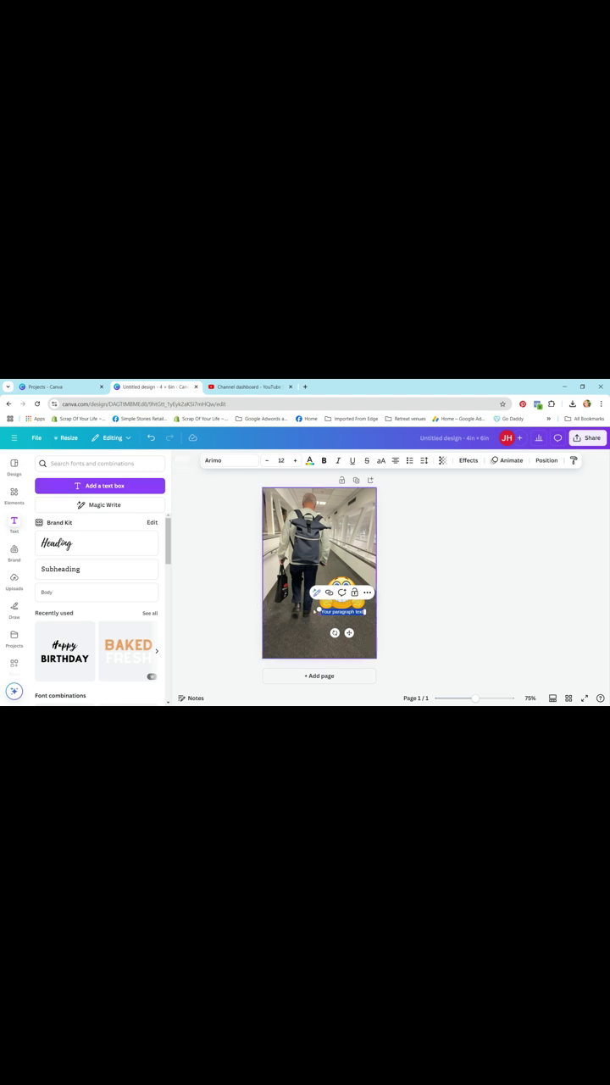
drag(317, 611, 300, 630)
double_click(300, 630)
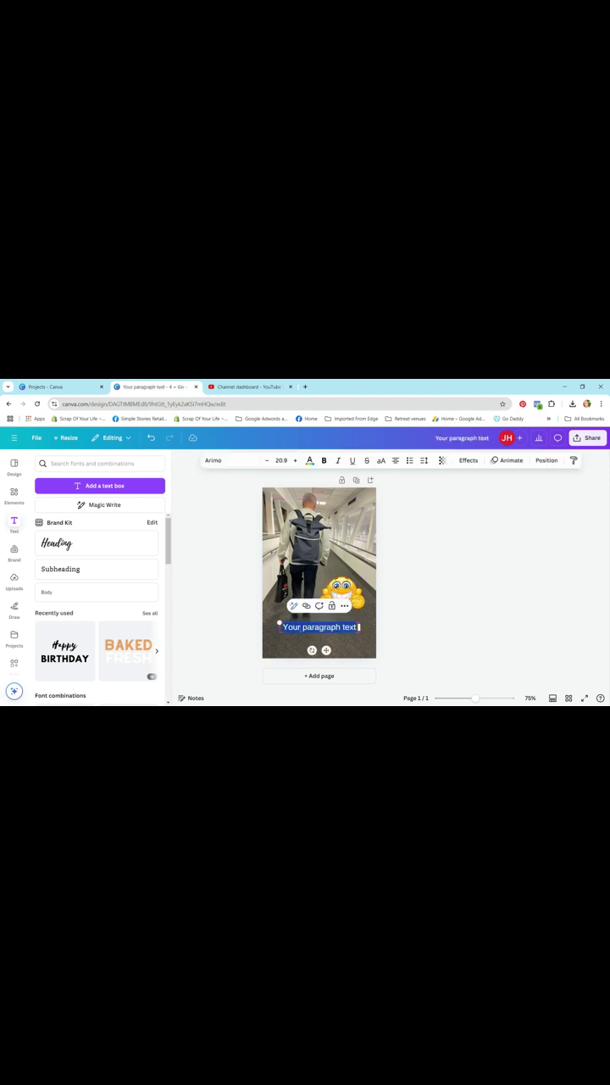
text(B)
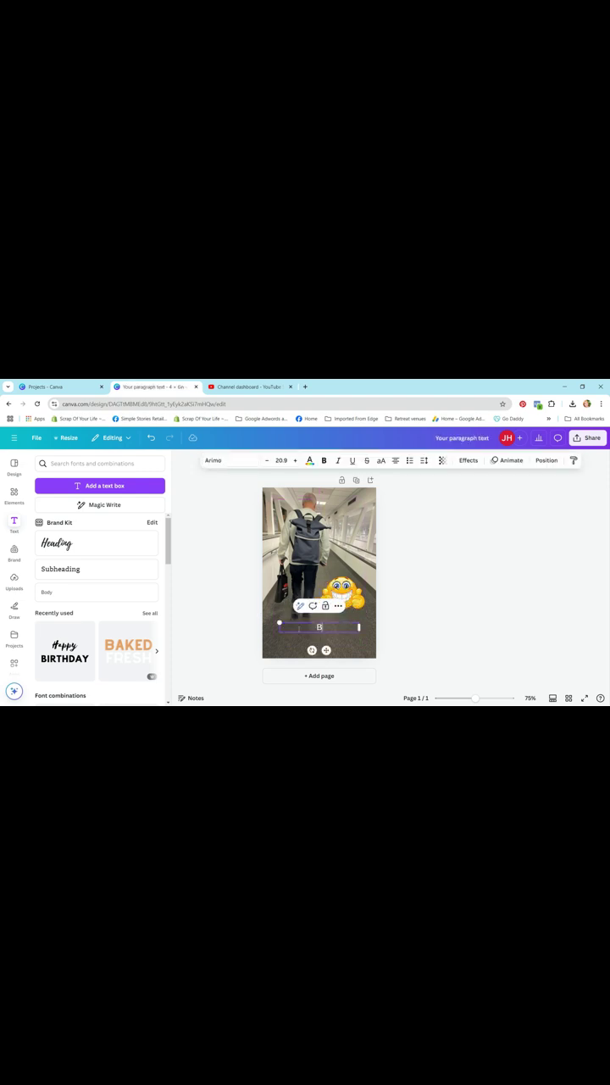
text(oarding the Plane)
click(282, 627)
text(Time to)
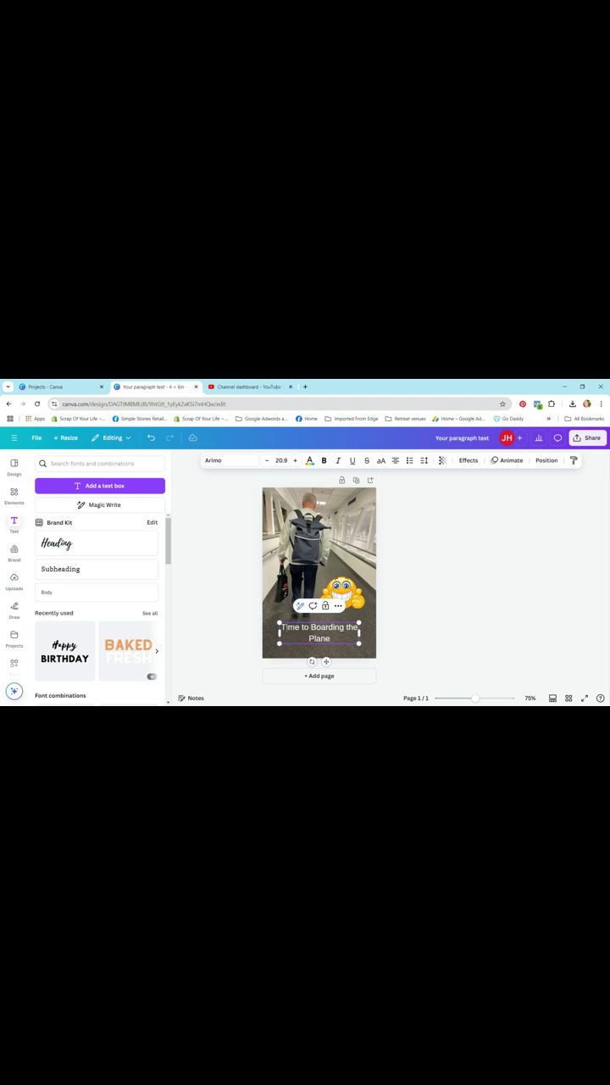
key(BackSpace)
key(BackSpace)
key(BackSpace)
mouse_move(279, 632)
mouse_down()
mouse_move(266, 633)
mouse_move(282, 633)
mouse_up()
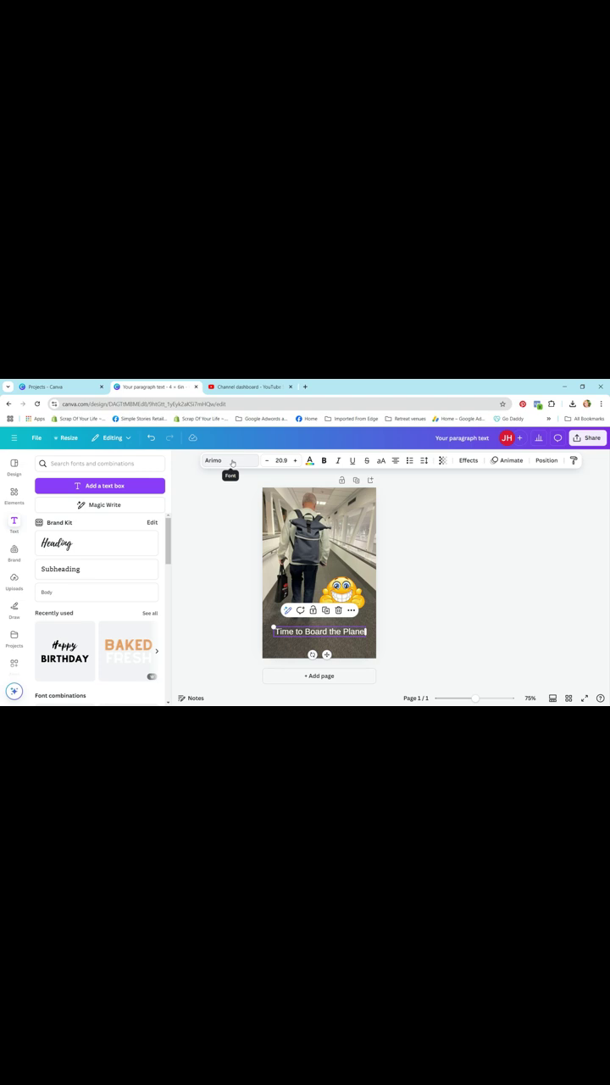
Step: Change the caption font to Comic Sans and widen its box so it stays on one line
click(233, 463)
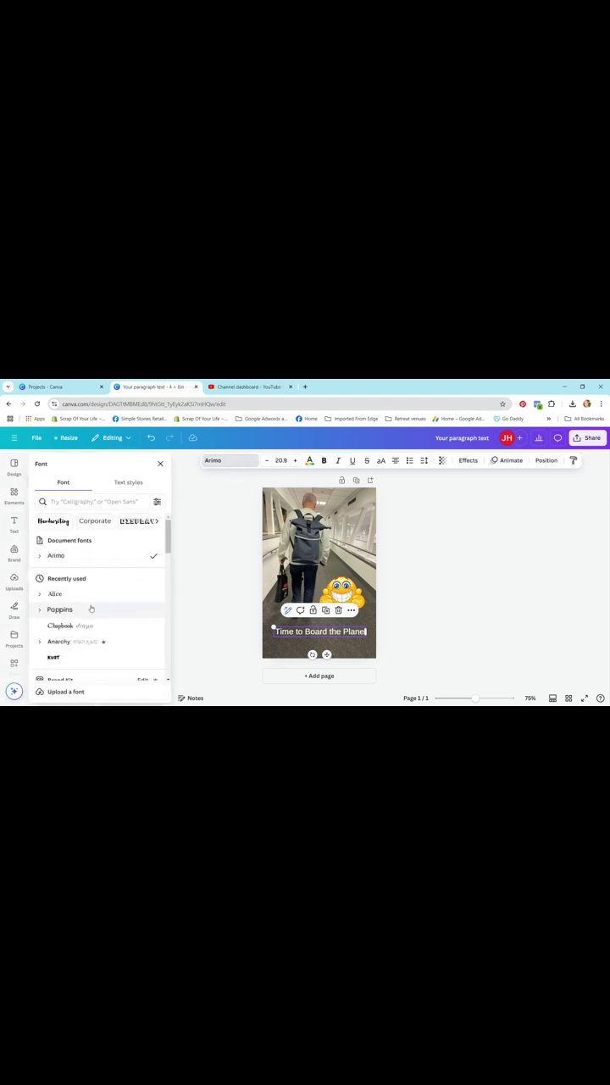
scroll(82, 637, down, 2)
scroll(83, 618, down, 5)
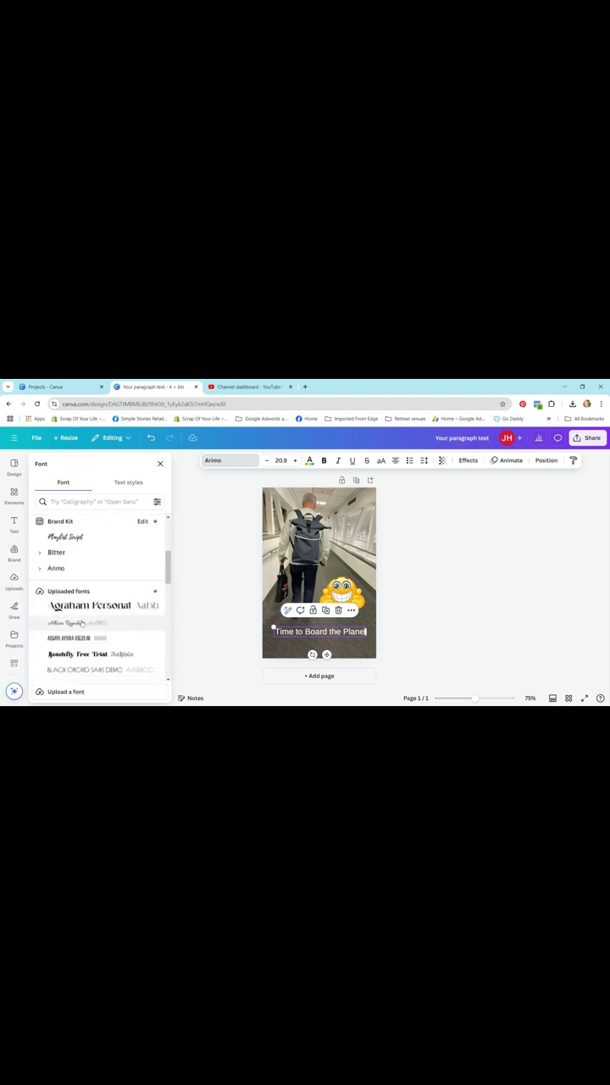
scroll(84, 616, down, 8)
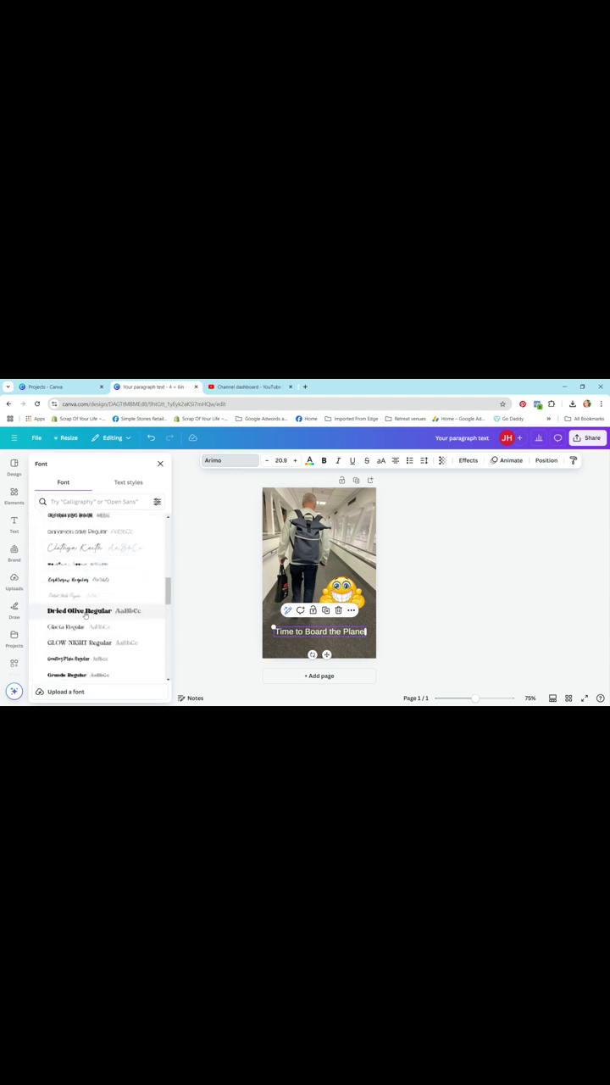
scroll(87, 616, down, 5)
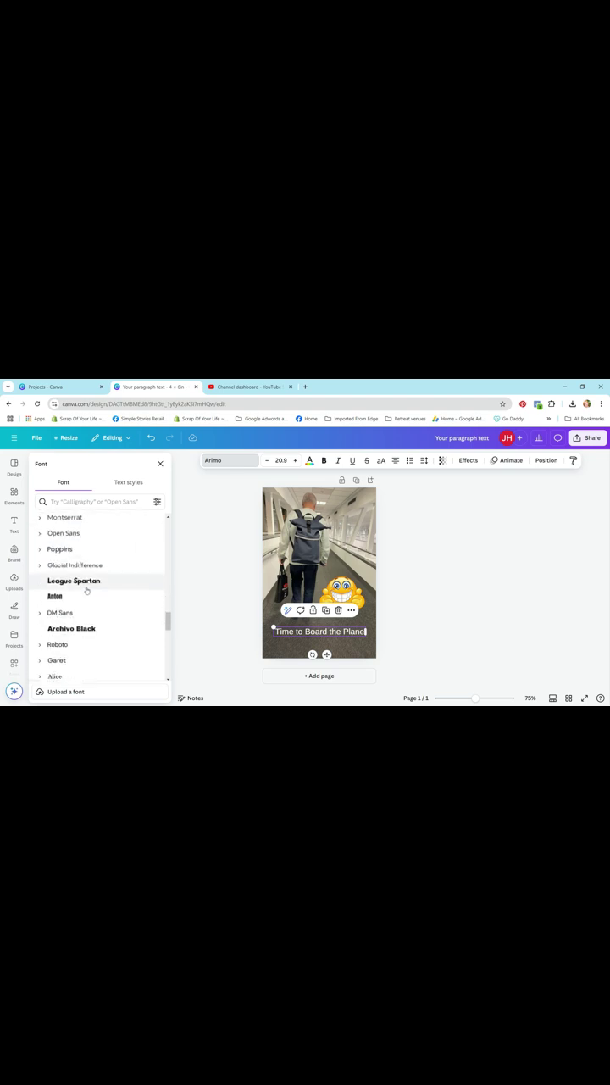
scroll(87, 593, down, 3)
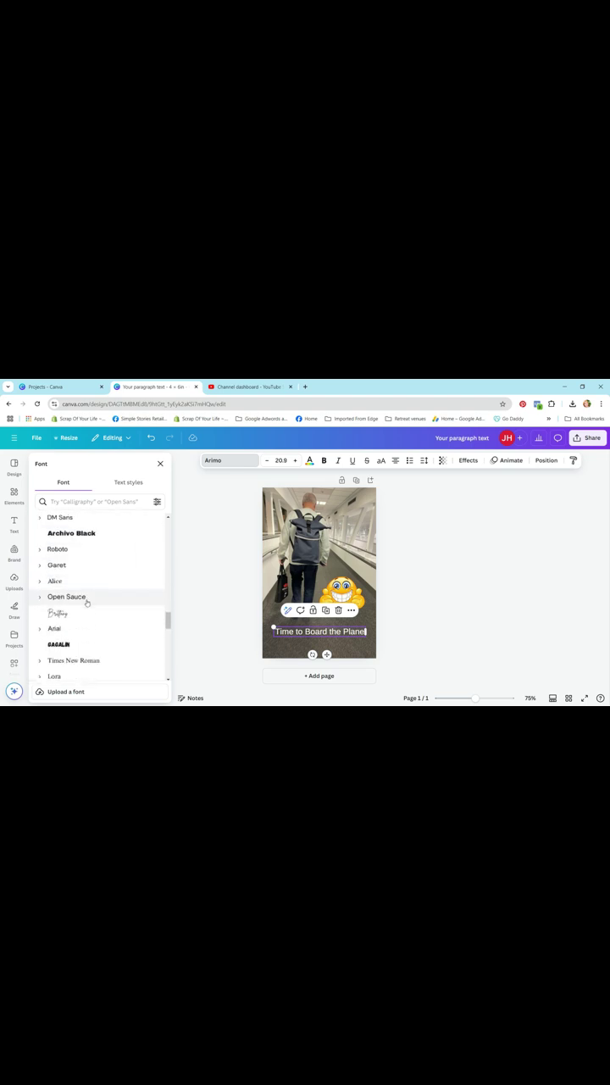
scroll(87, 602, down, 3)
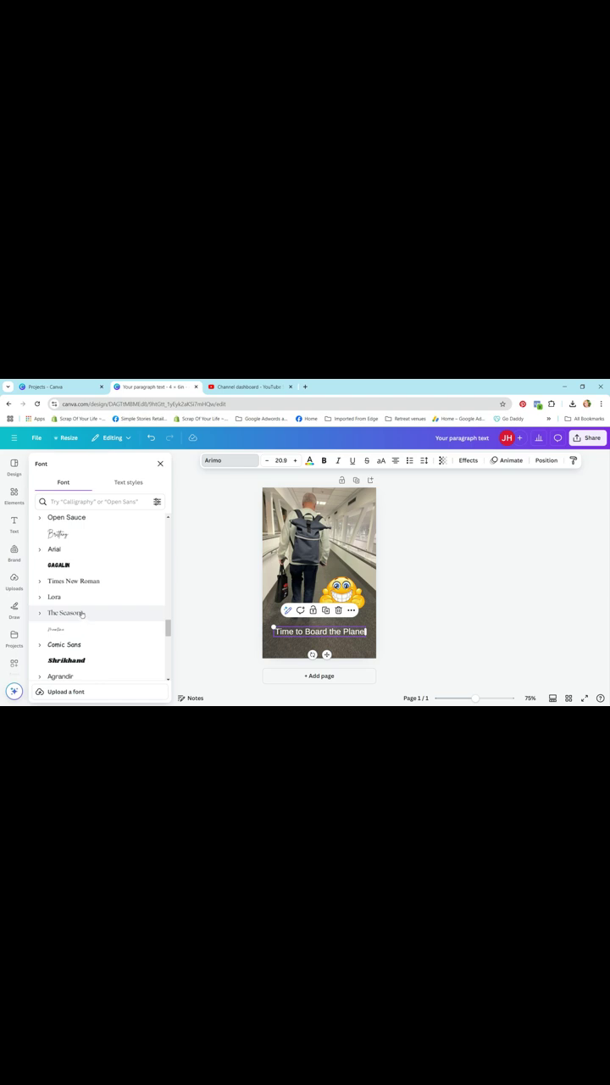
scroll(81, 613, down, 3)
click(81, 565)
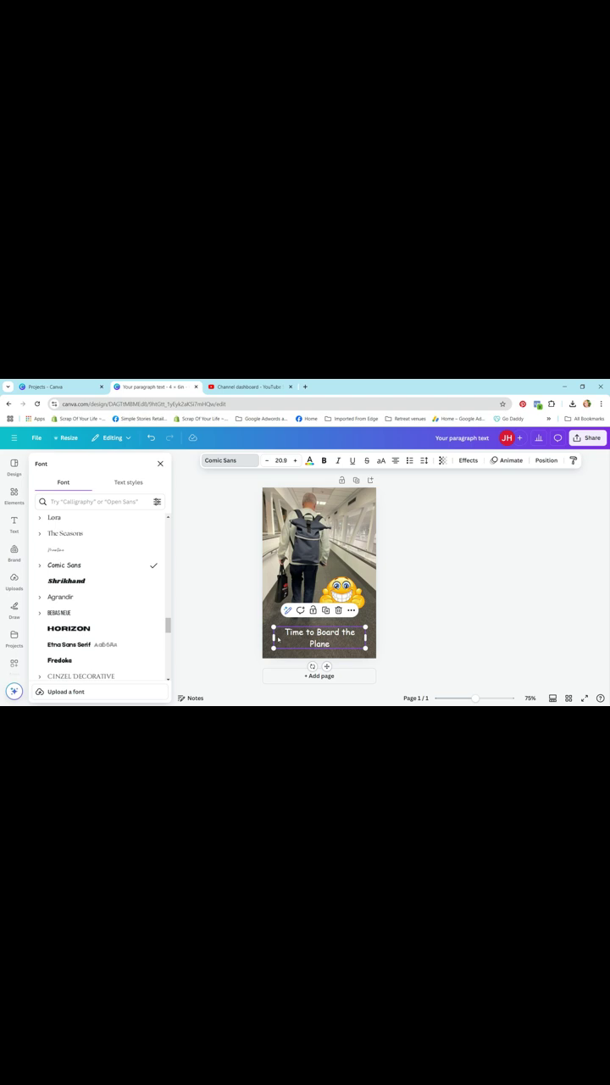
drag(274, 637, 294, 641)
click(289, 636)
click(237, 626)
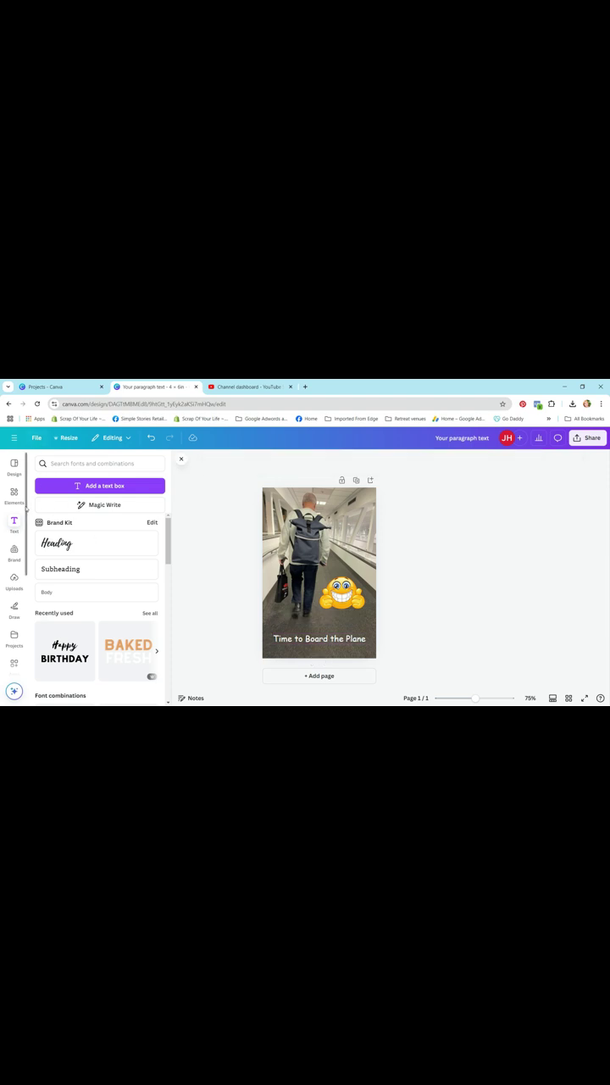
Step: Search elements for 'arrow' and add the thick curved arrow graphic to the photo
click(14, 494)
click(43, 466)
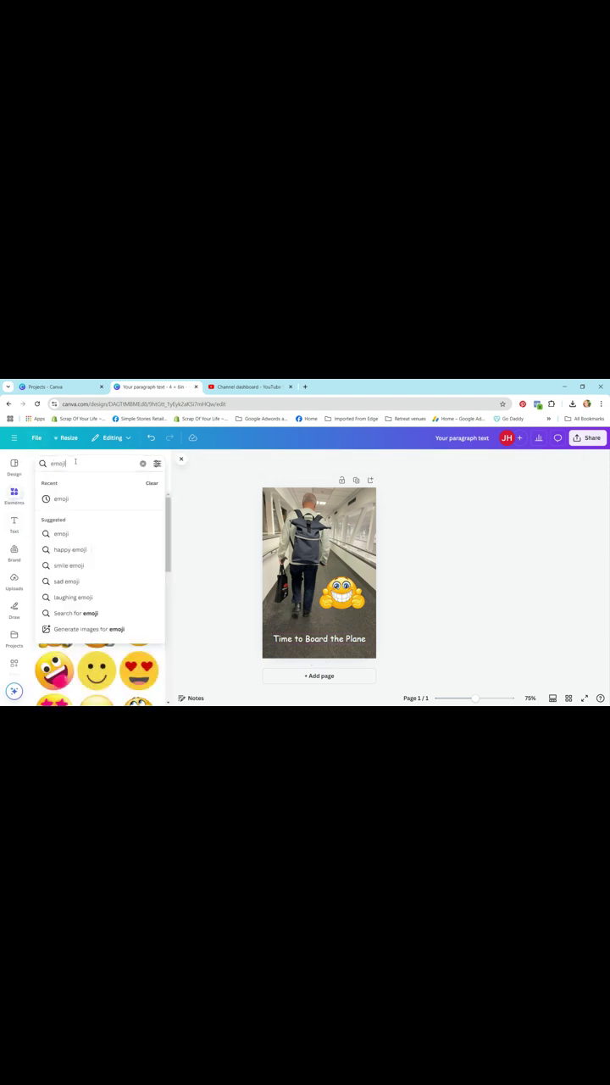
text(arrow)
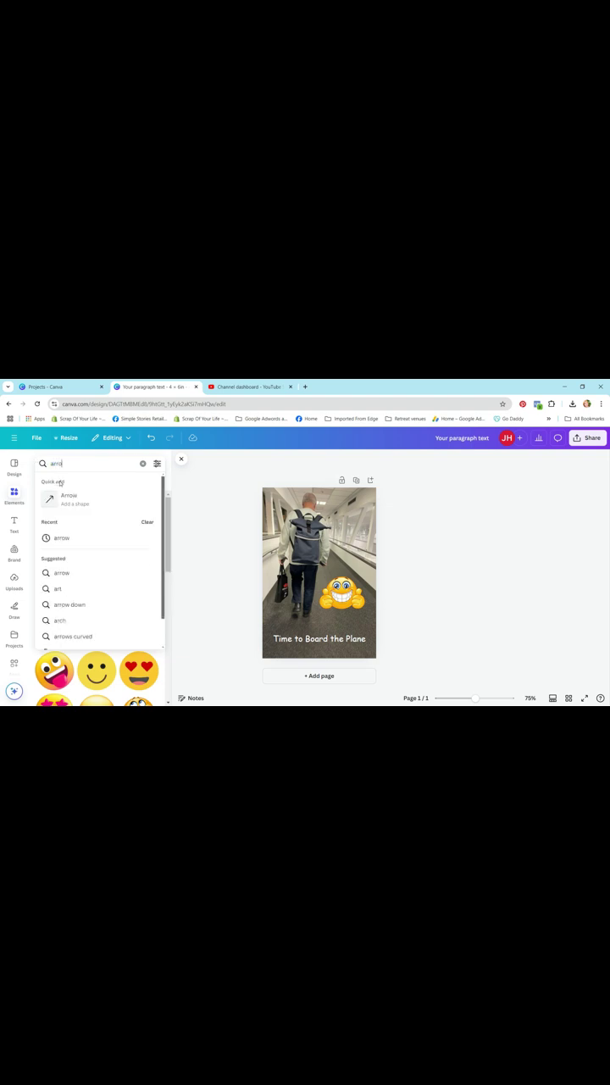
key(Return)
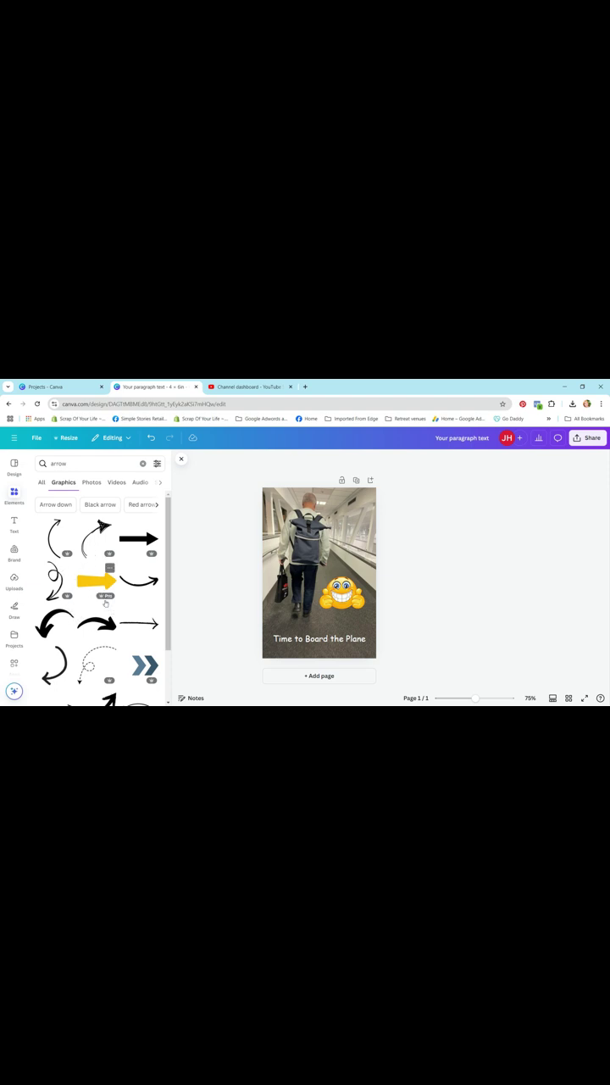
click(97, 628)
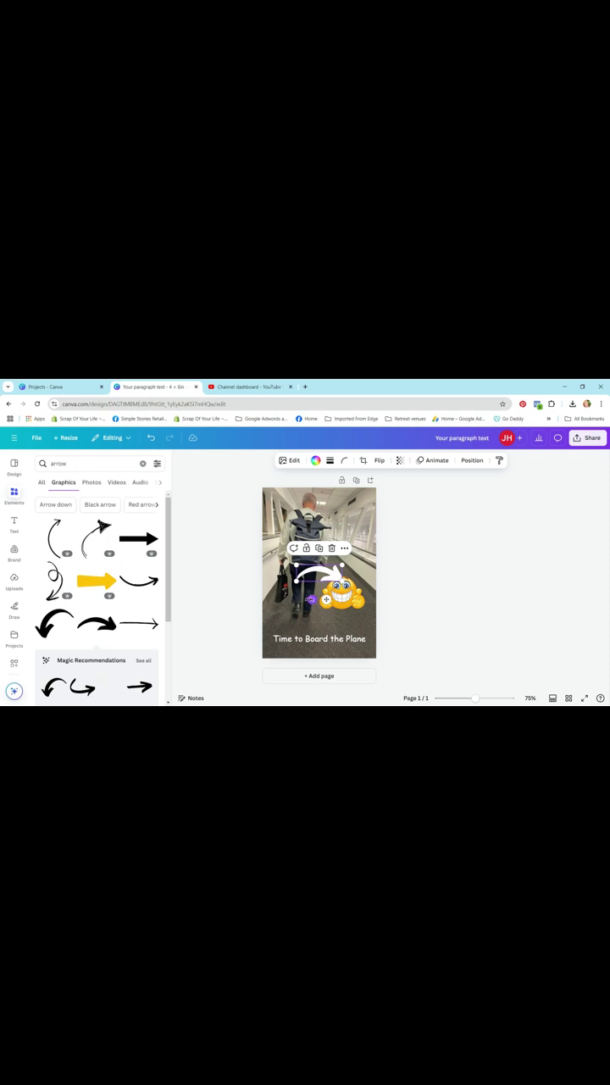
Step: Move the white arrow above the caption and rotate it to 135°, leaving it unflipped
mouse_move(312, 599)
mouse_down()
mouse_move(323, 617)
mouse_move(293, 568)
mouse_move(305, 582)
mouse_up()
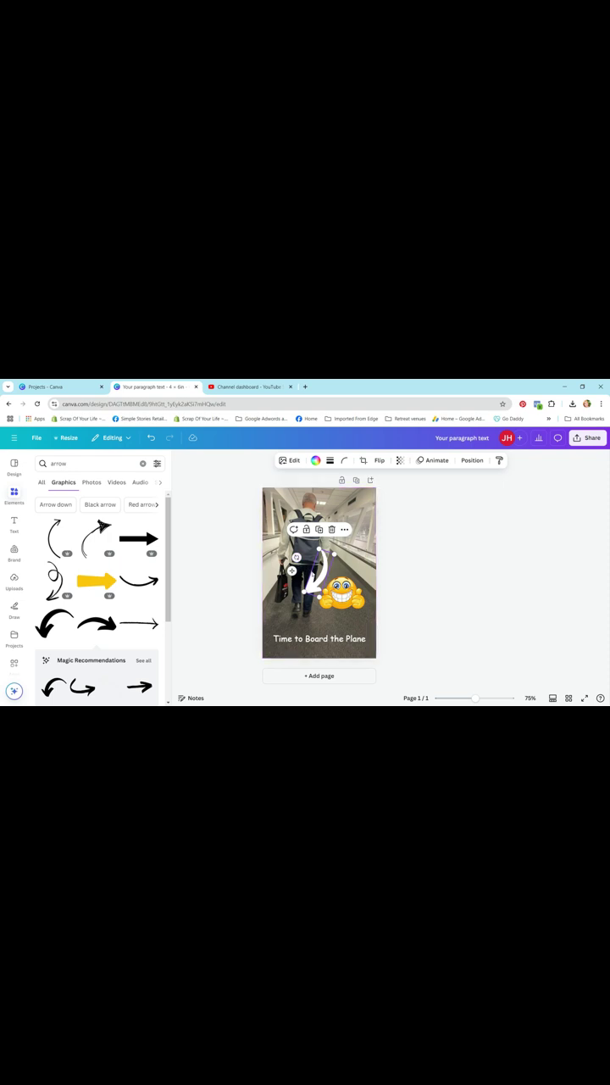
drag(316, 583, 306, 624)
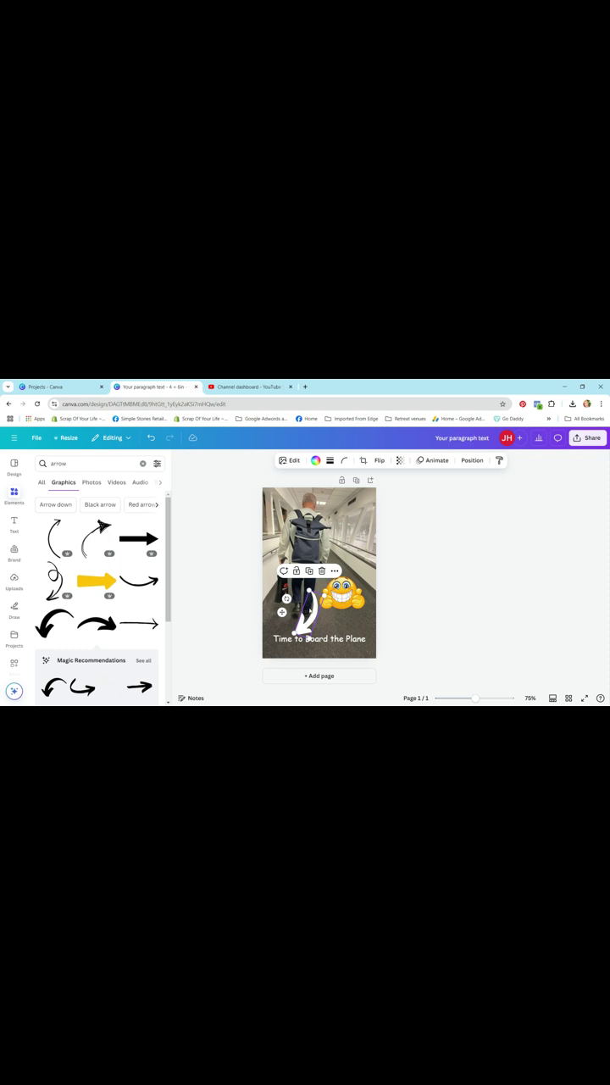
click(378, 461)
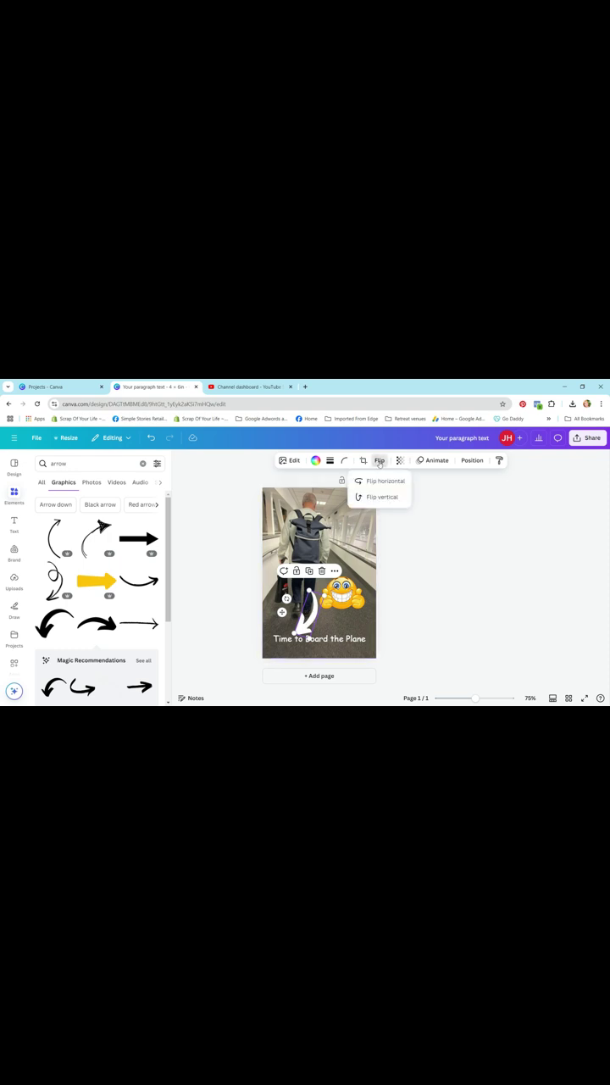
click(385, 484)
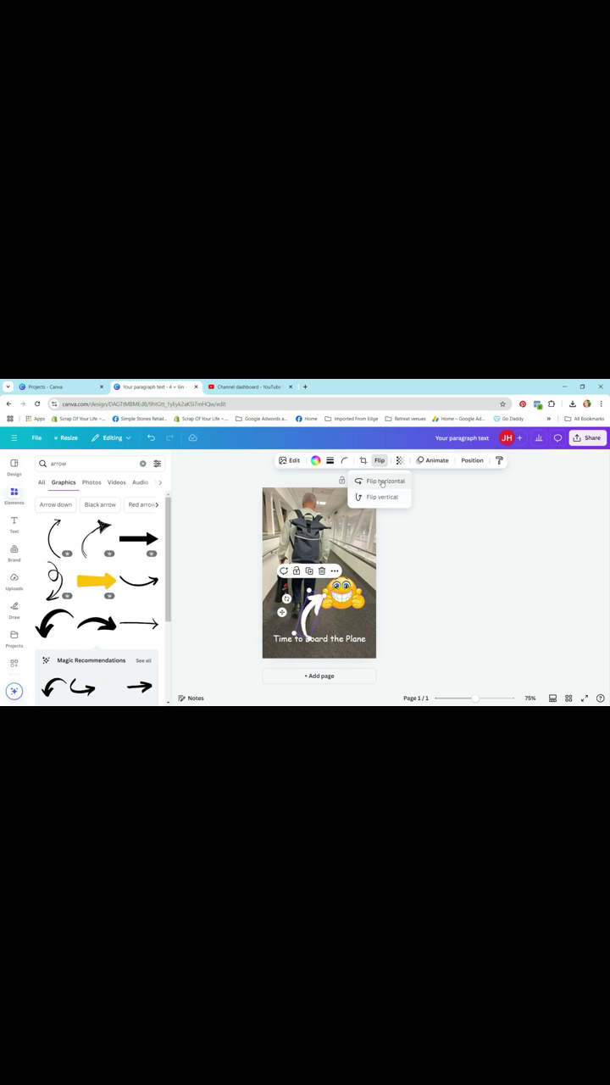
click(382, 484)
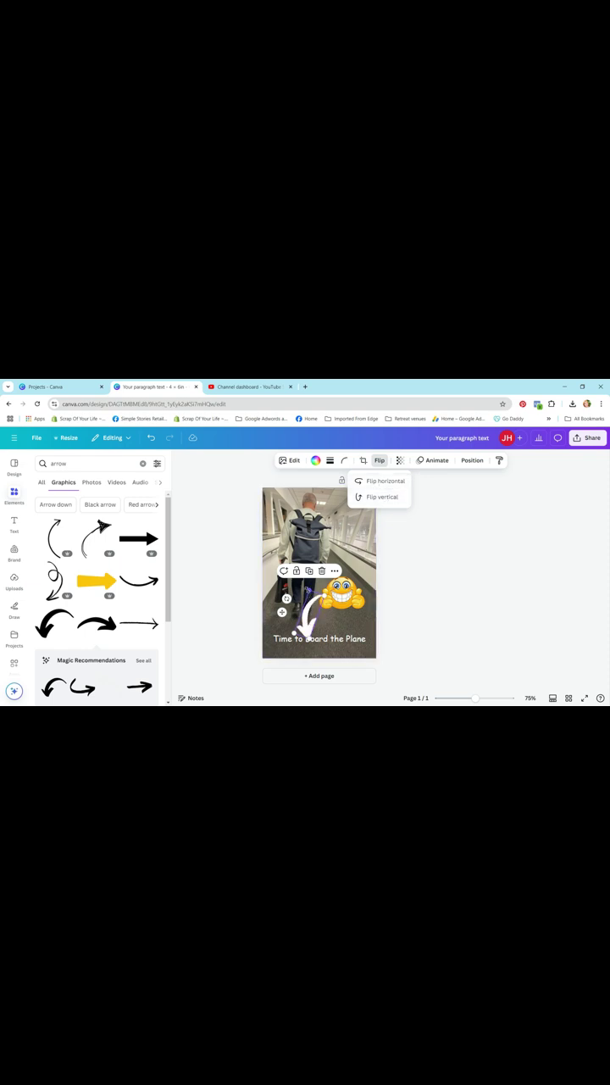
click(310, 603)
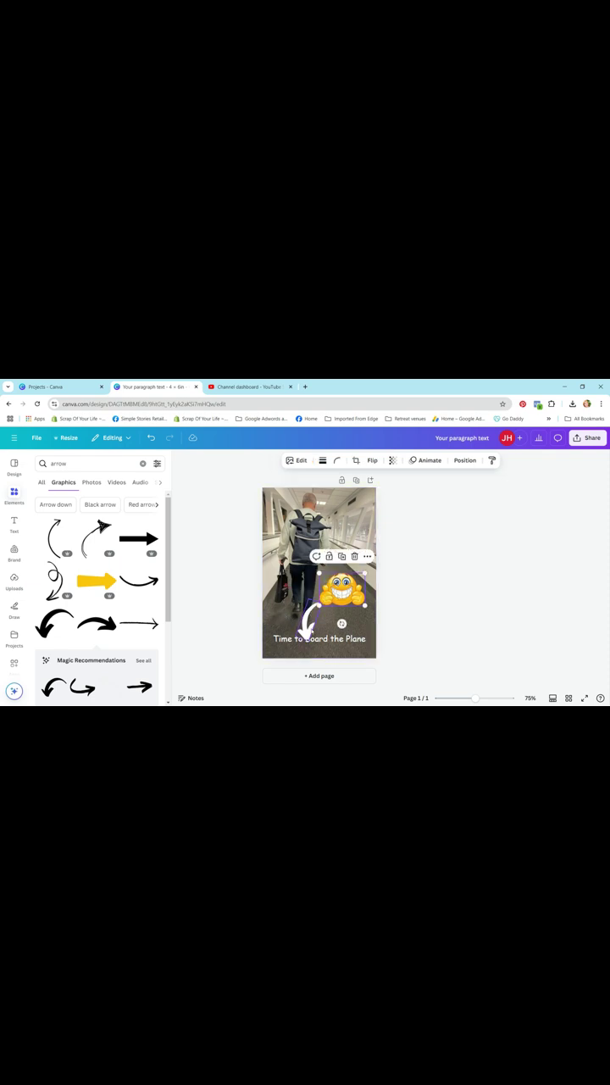
drag(286, 604, 285, 586)
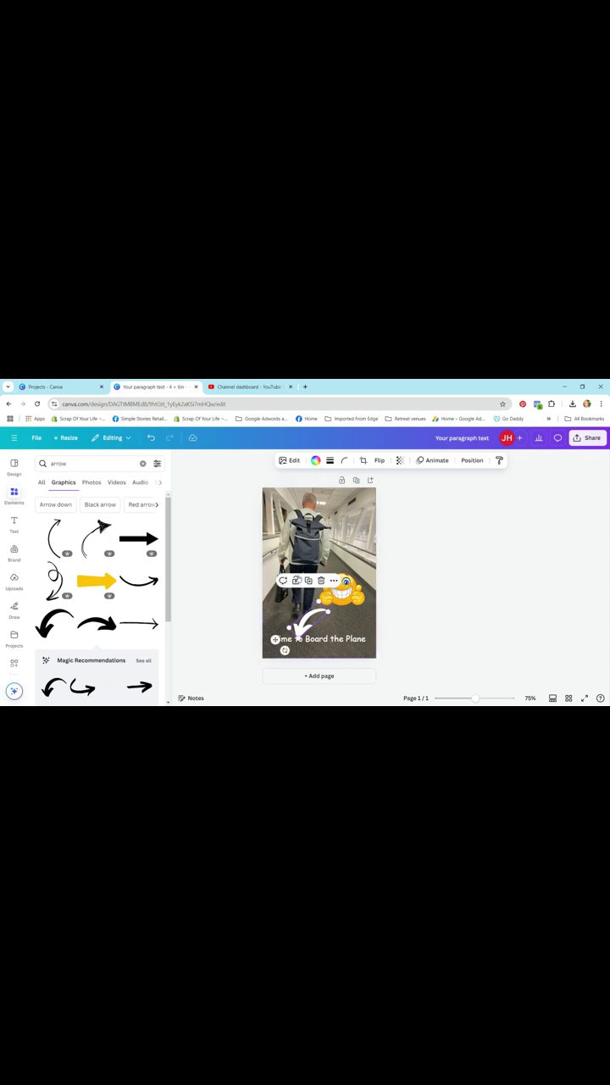
Step: Shrink the grinning emoji slightly and nudge the arrow a little to the right
click(343, 589)
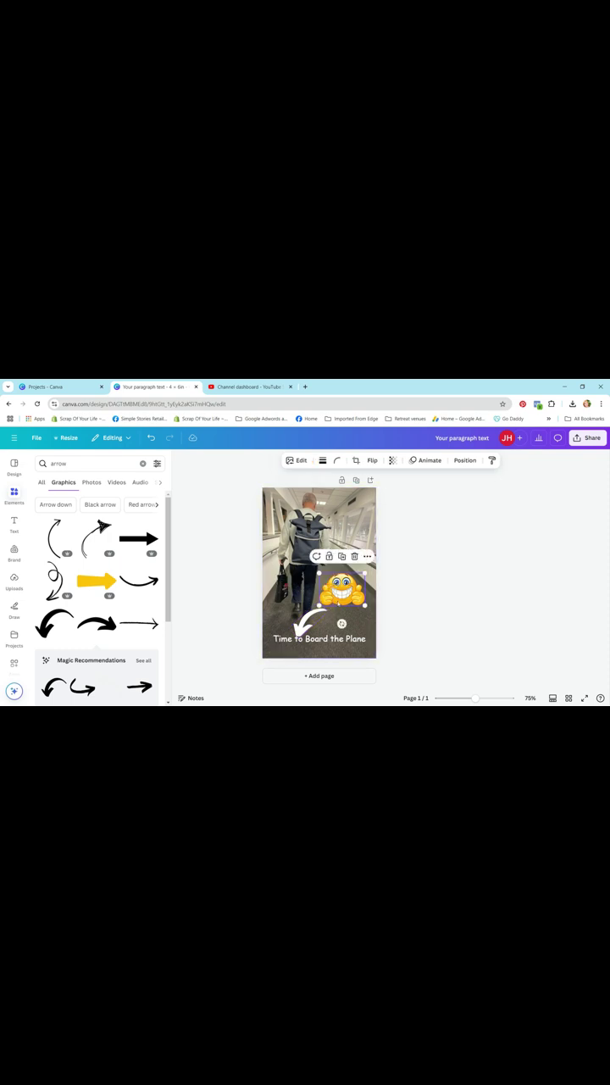
drag(369, 601, 366, 597)
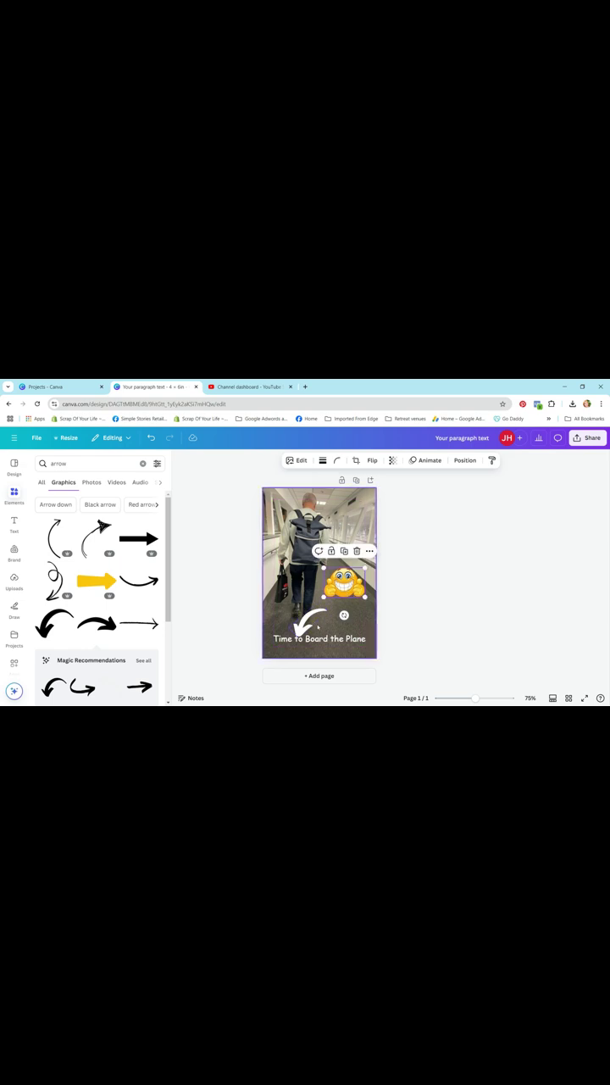
drag(296, 612, 318, 609)
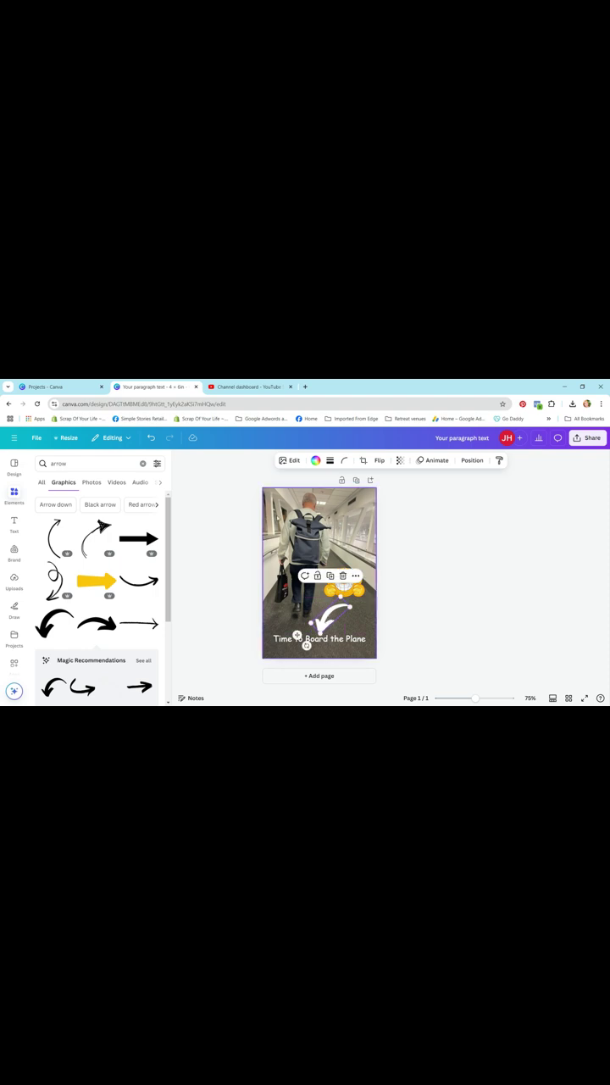
Step: Recolor the curved arrow Bright red from the default colour palette
click(315, 461)
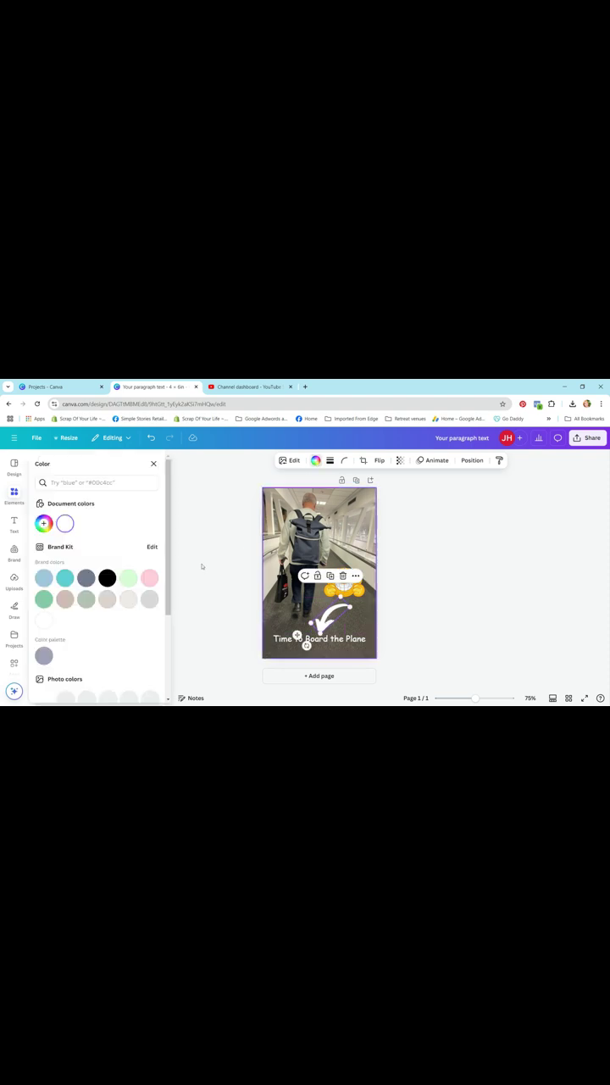
scroll(80, 598, down, 3)
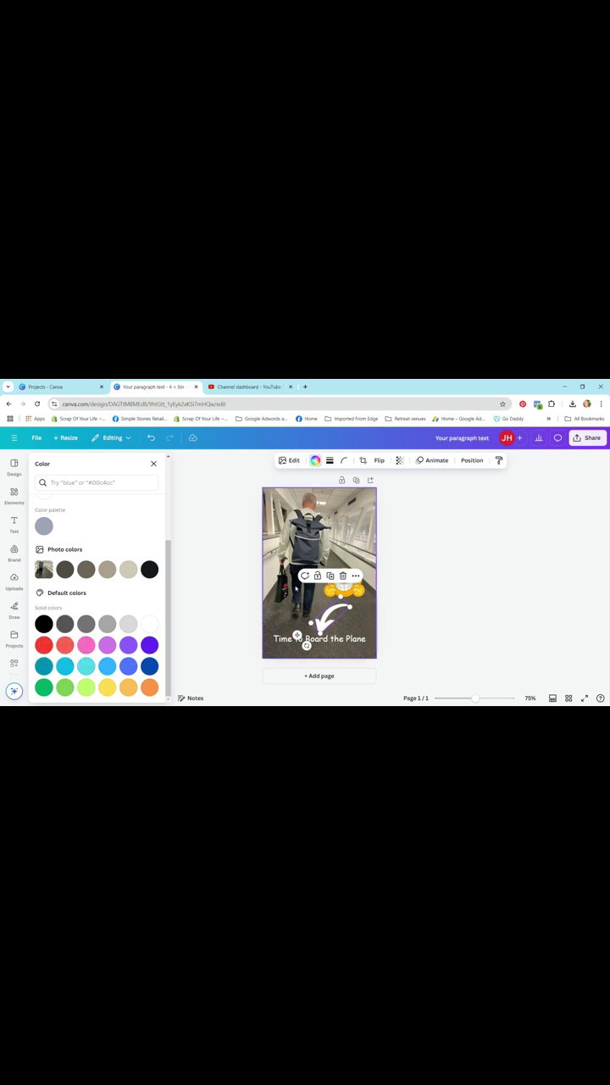
click(44, 646)
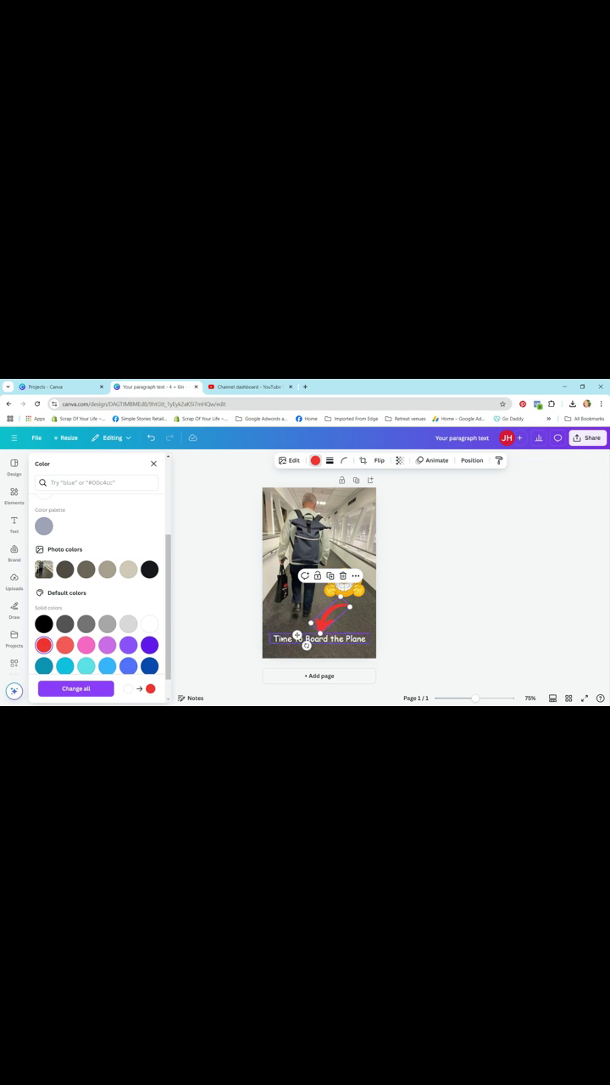
scroll(44, 530, up, 3)
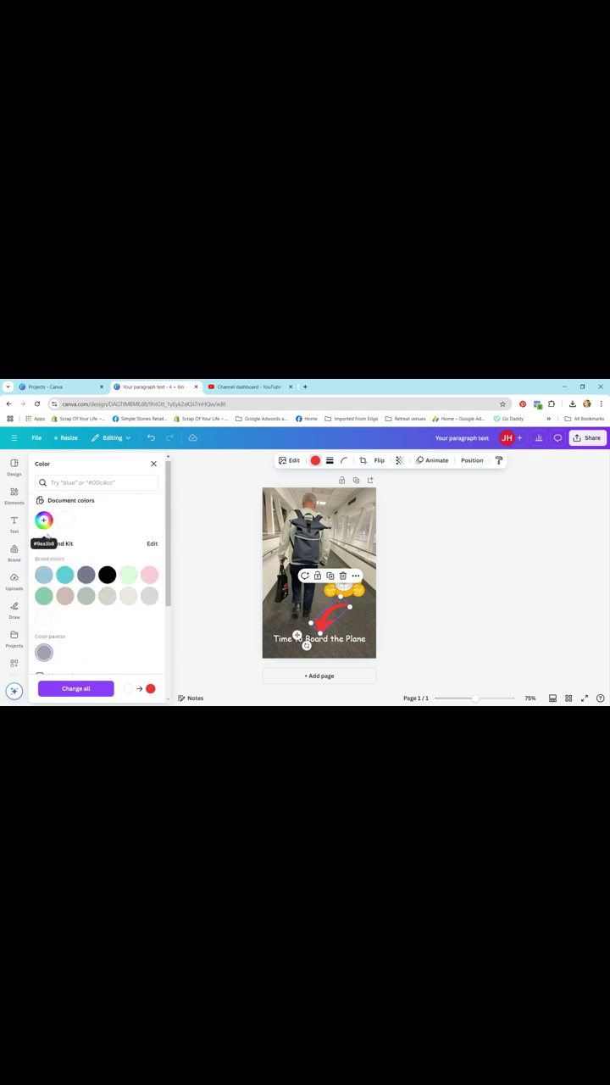
click(44, 524)
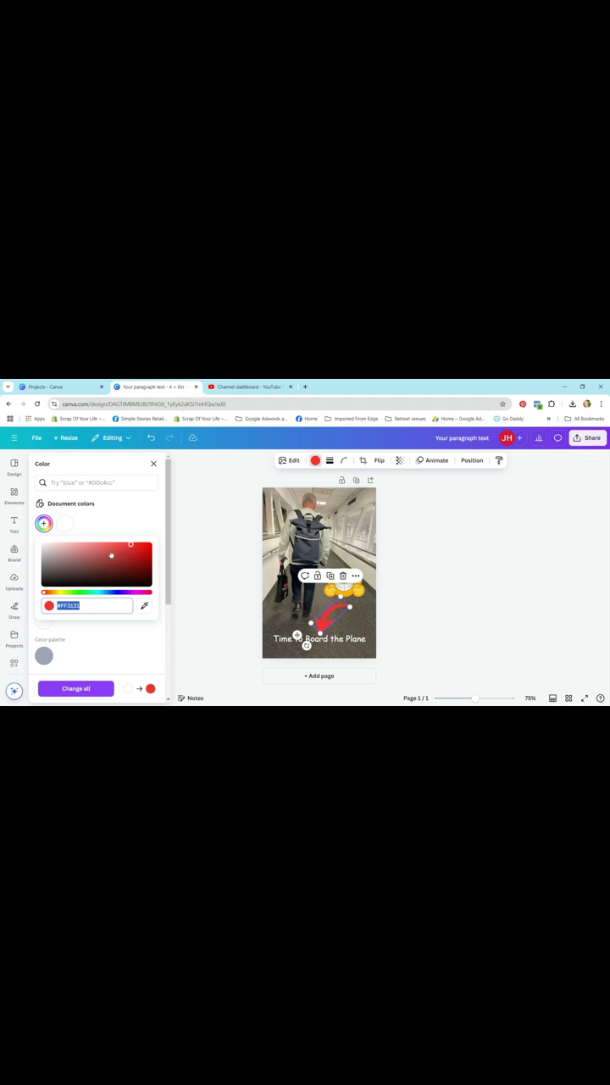
click(103, 522)
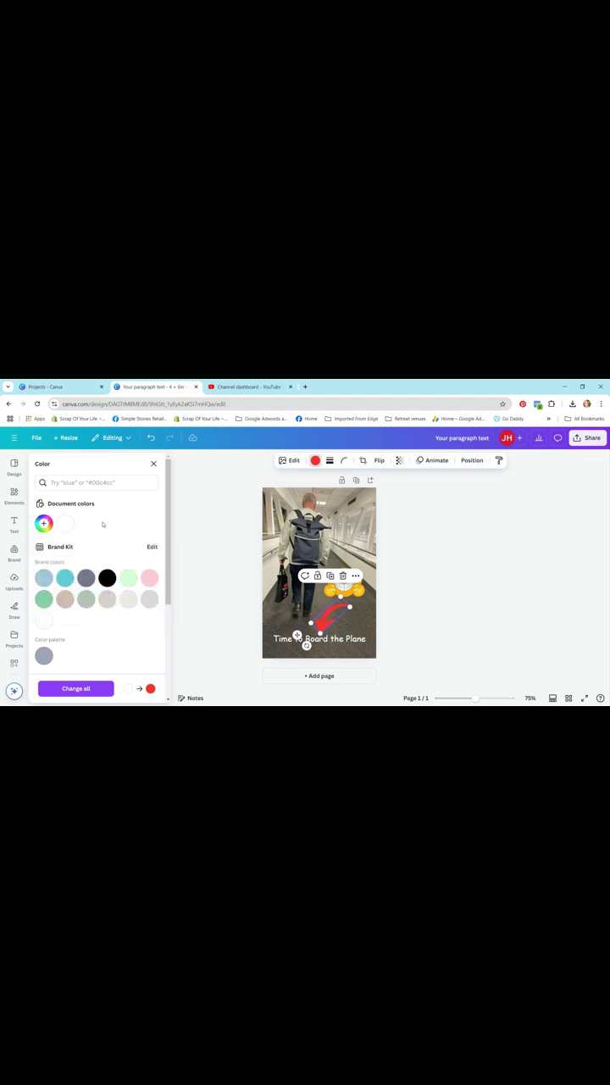
scroll(107, 602, down, 2)
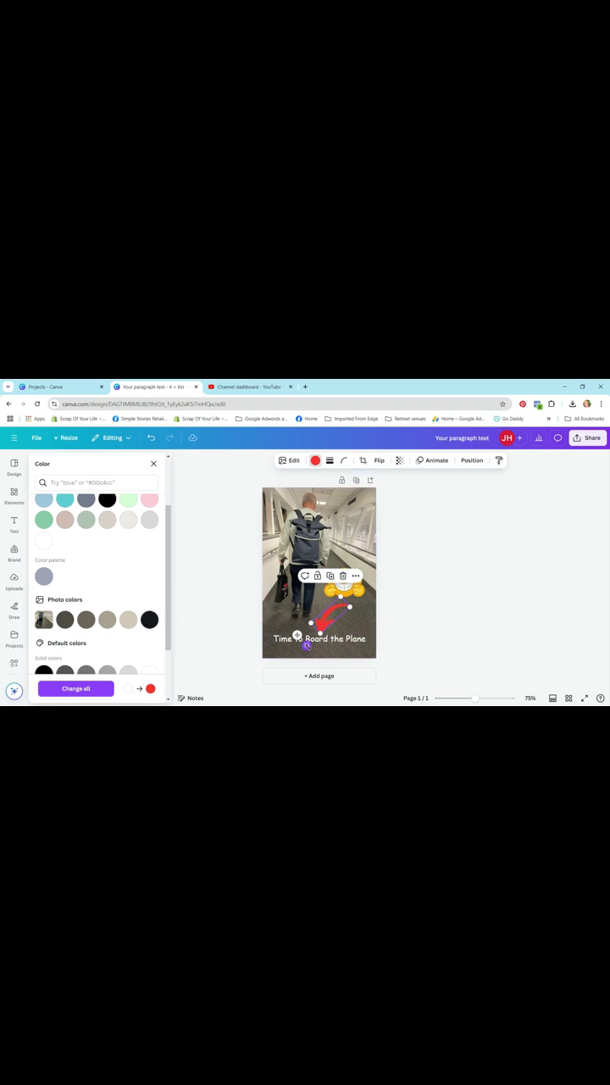
Step: Rotate the red arrow to 130°, raise the caption slightly, and nudge the arrow left
drag(307, 646, 292, 649)
click(293, 645)
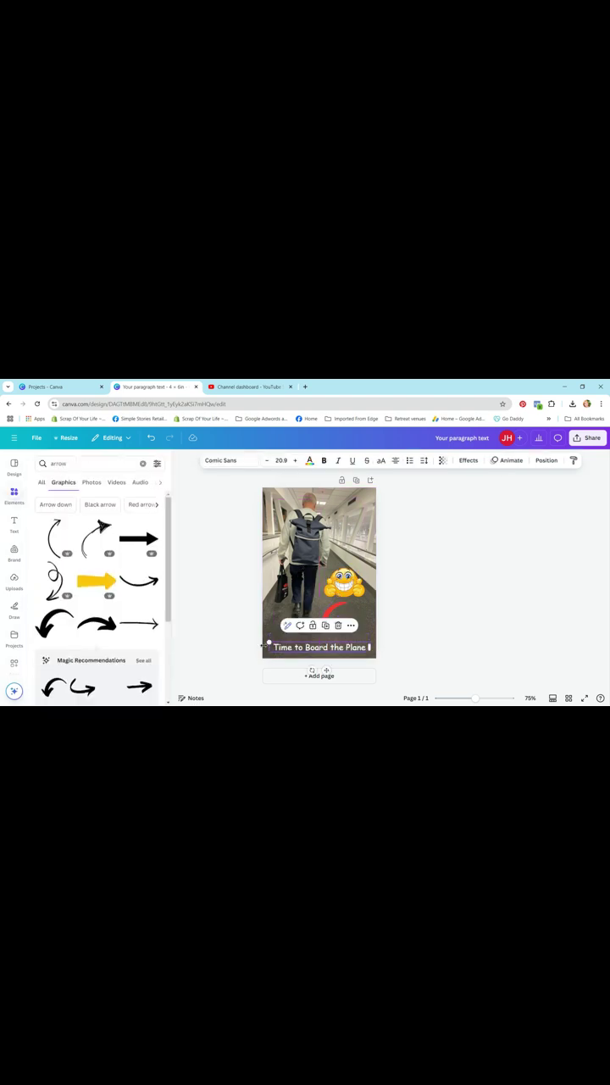
drag(295, 647, 295, 640)
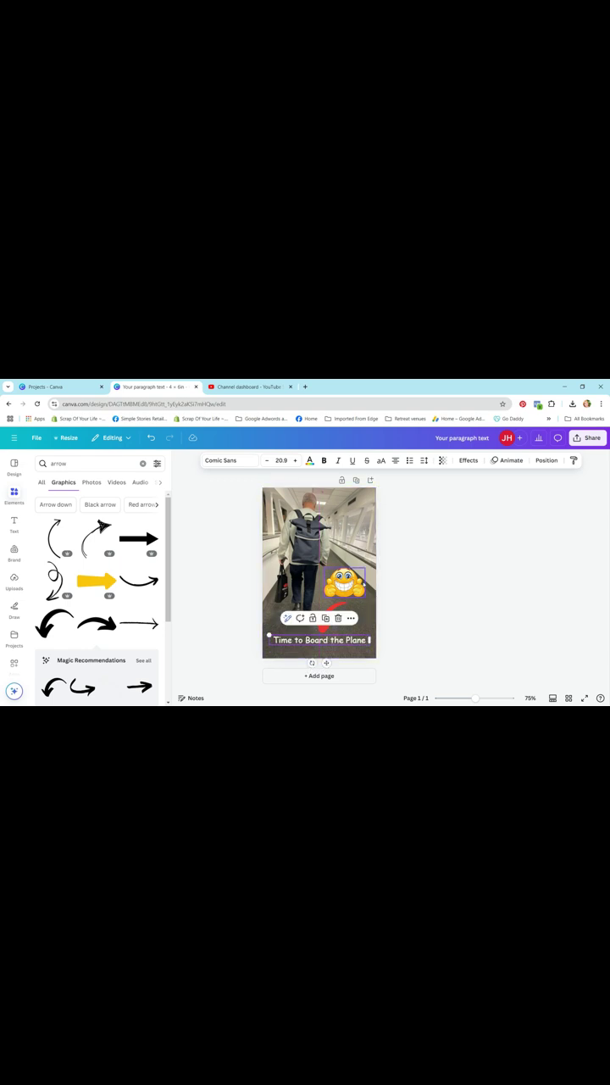
click(331, 616)
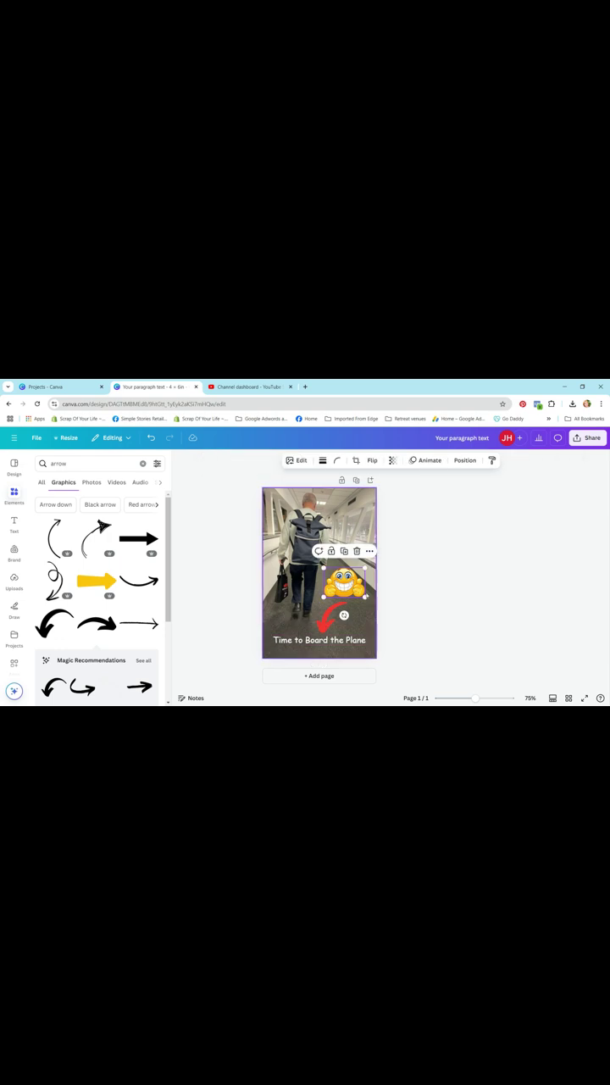
click(331, 616)
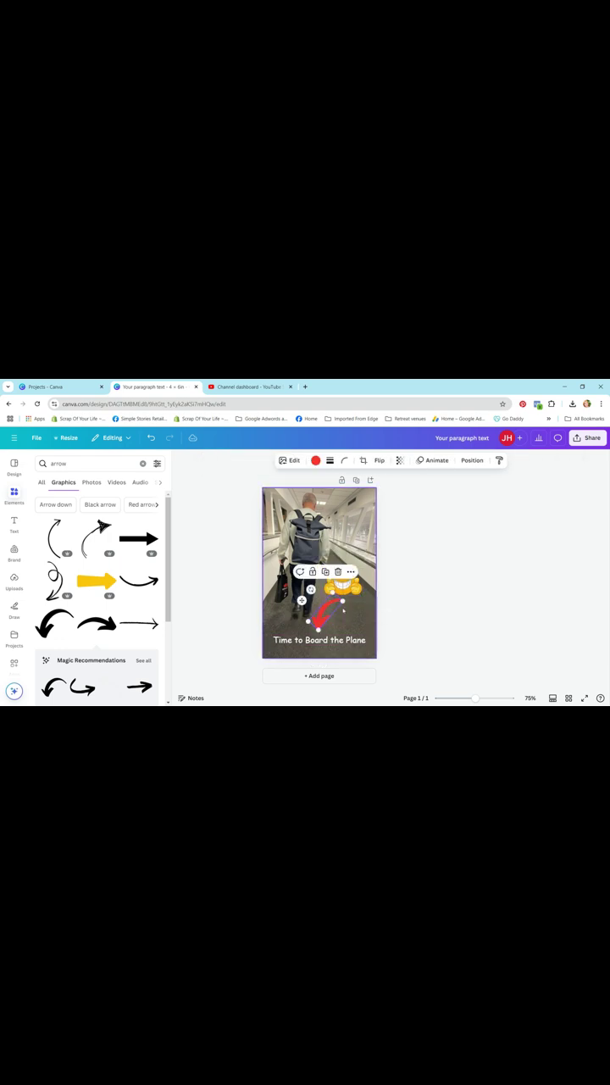
drag(325, 620, 319, 620)
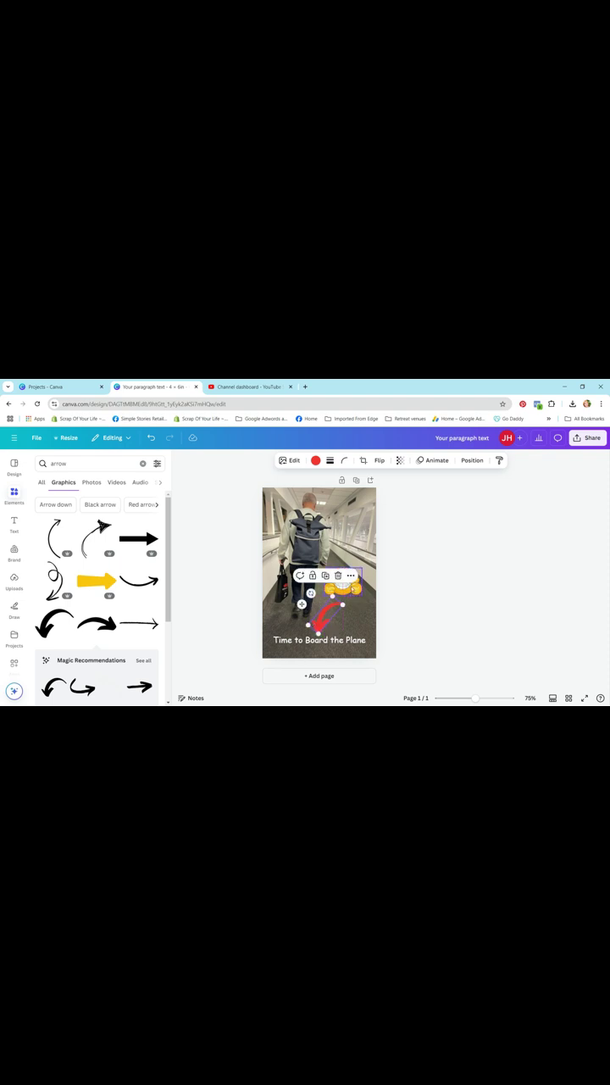
click(496, 582)
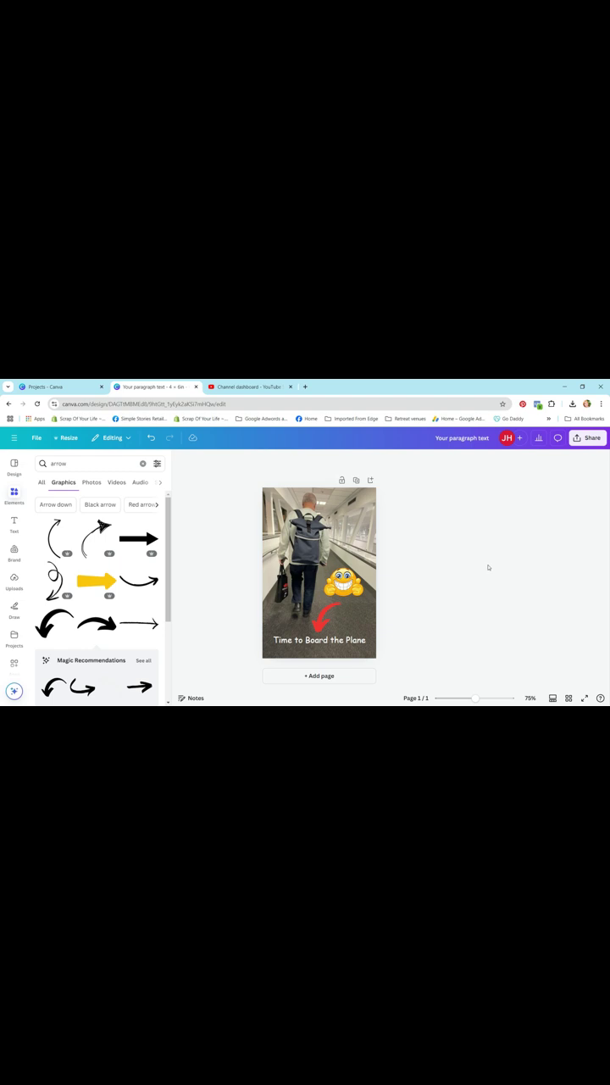
Step: Download the finished design with the file type changed from PNG to JPG
click(589, 440)
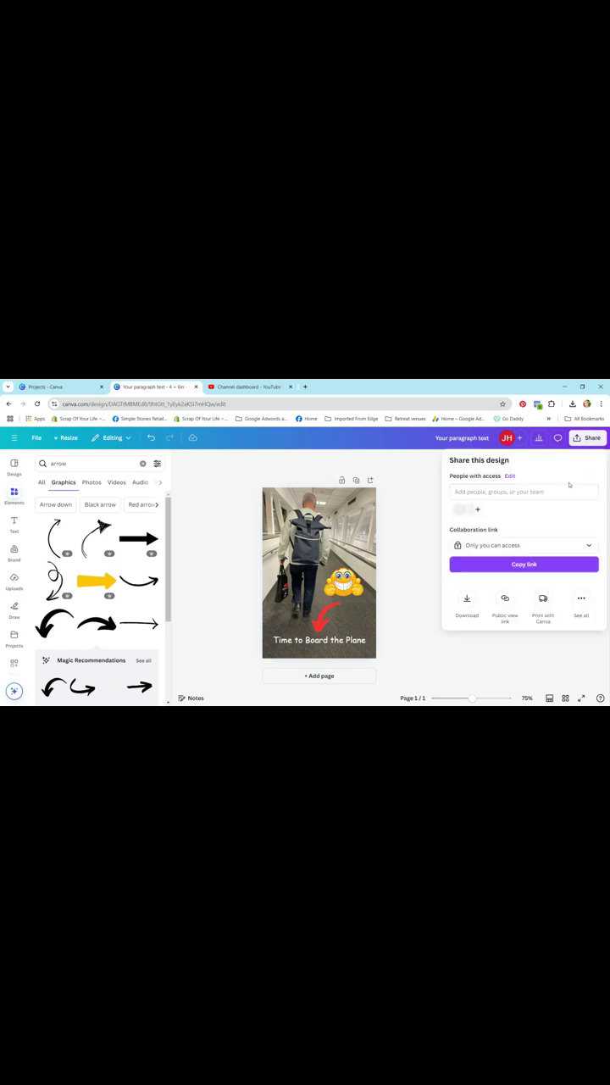
click(468, 602)
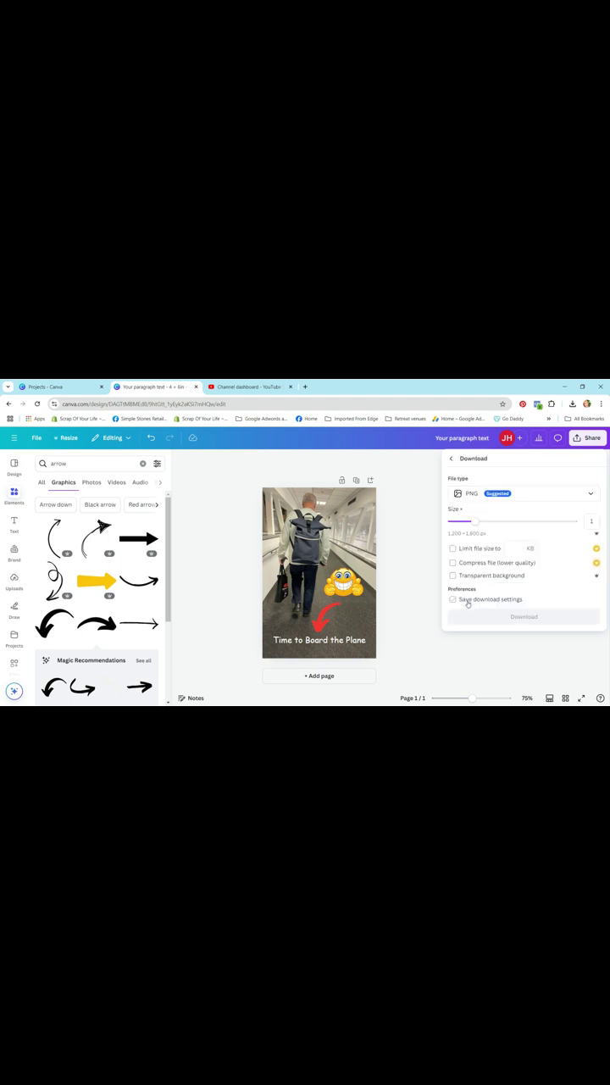
click(534, 500)
click(525, 519)
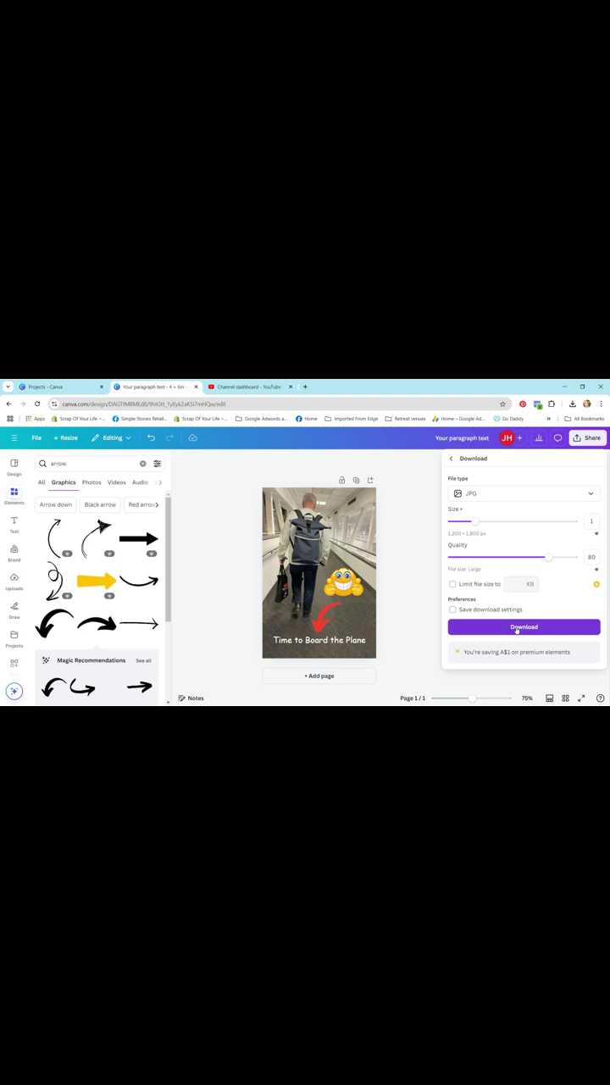
click(517, 627)
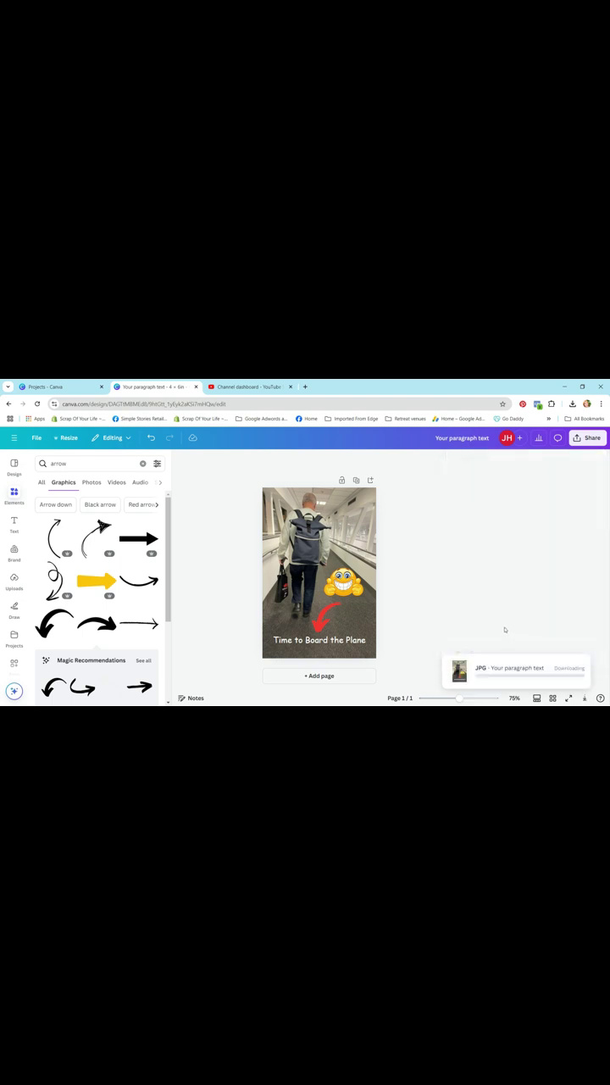